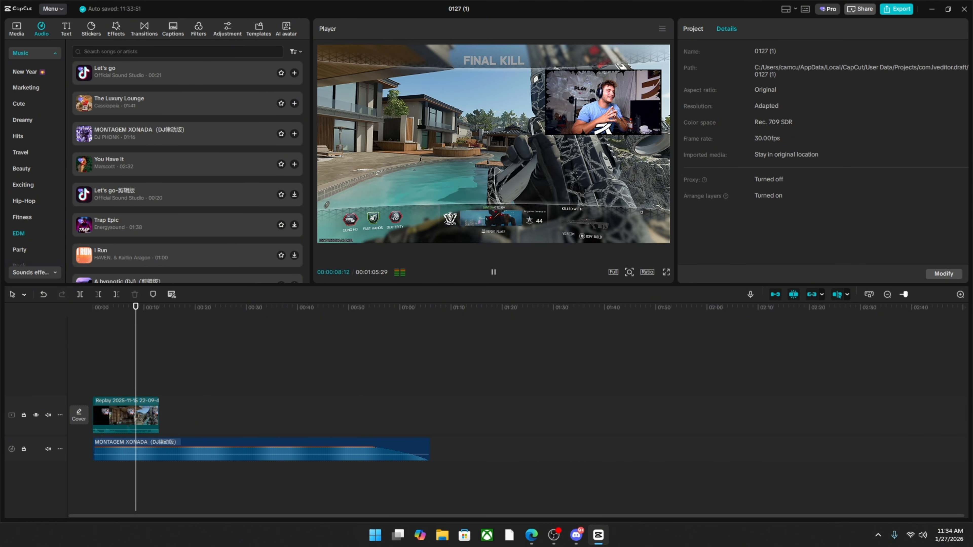
Trim the end of the replay clip so that it finishes at 00:00:06:21.
key(space)
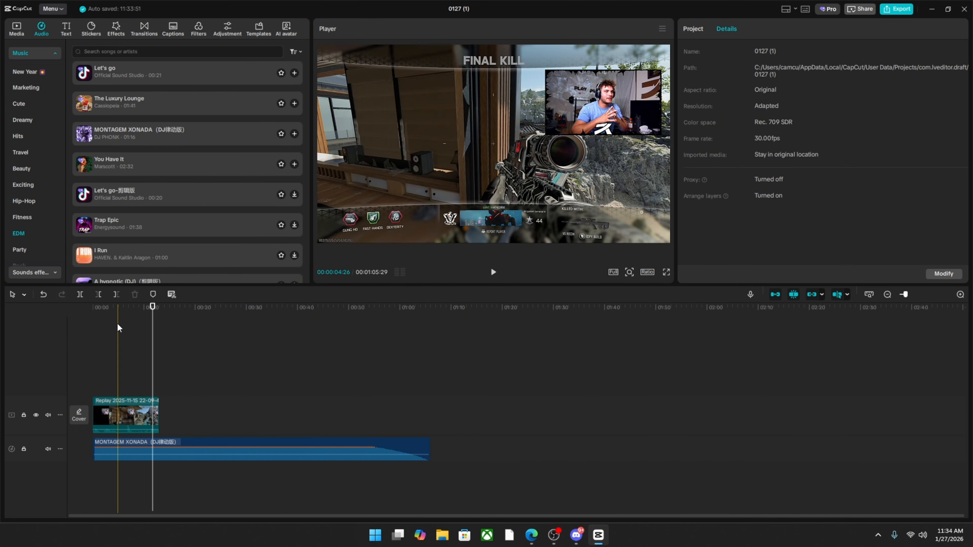
click(117, 326)
drag(116, 326, 121, 330)
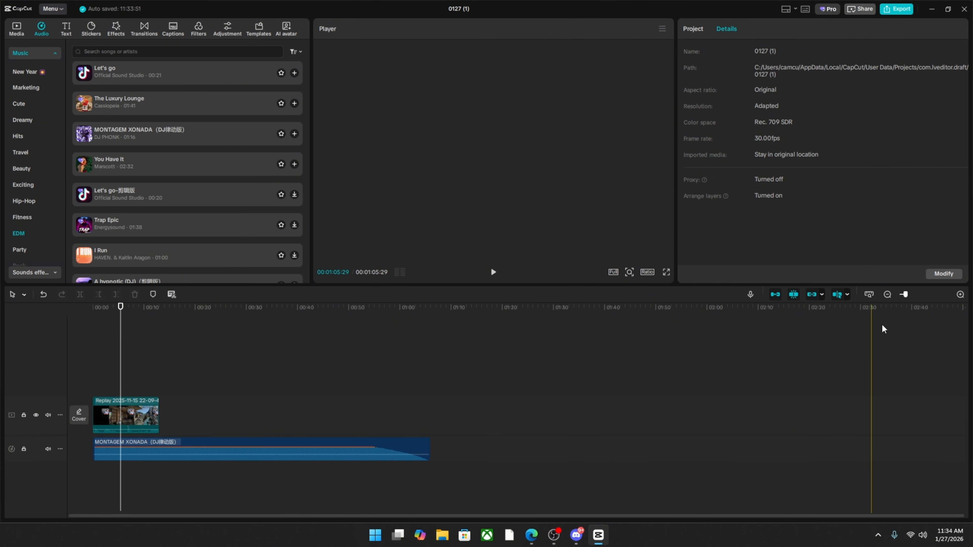
click(959, 294)
click(959, 294)
click(144, 362)
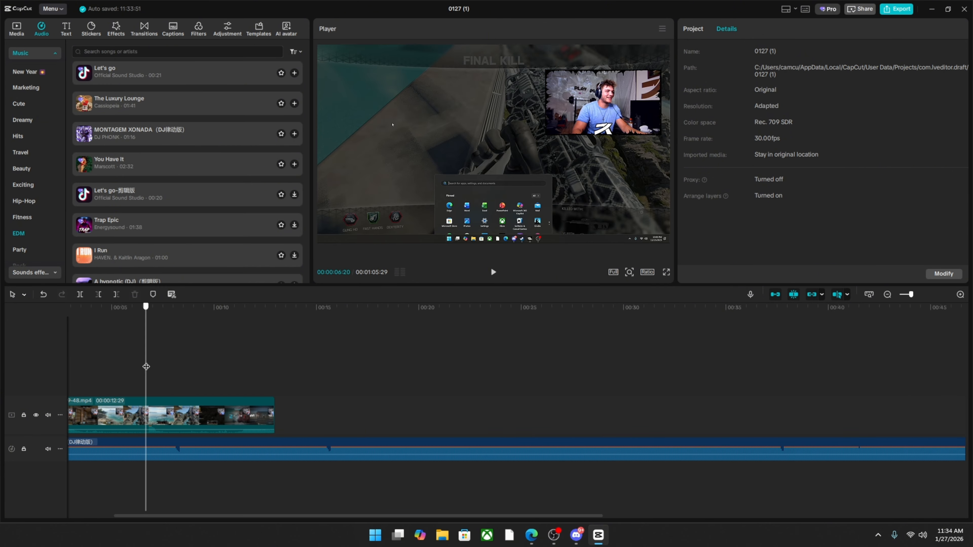
click(142, 367)
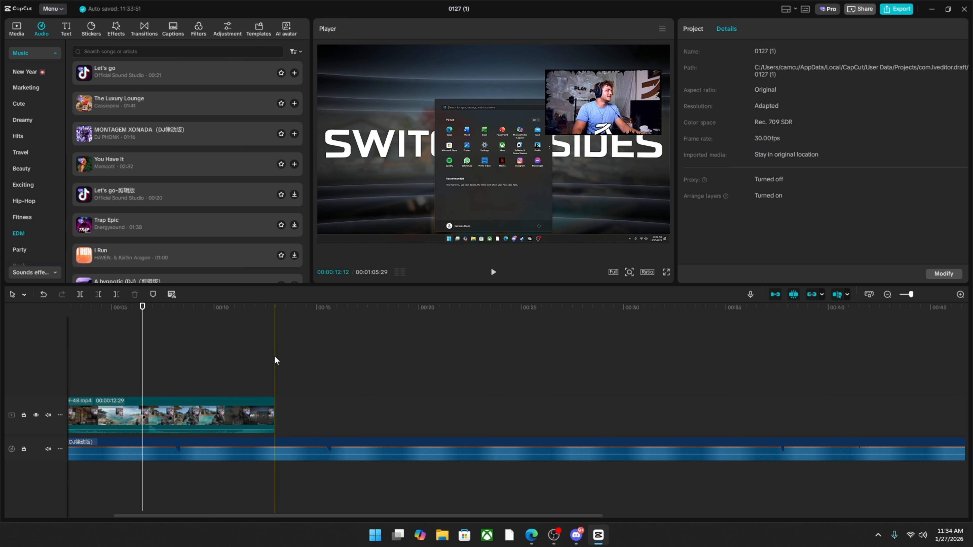
click(143, 372)
mouse_move(144, 372)
mouse_down()
mouse_move(130, 373)
mouse_move(147, 376)
mouse_up()
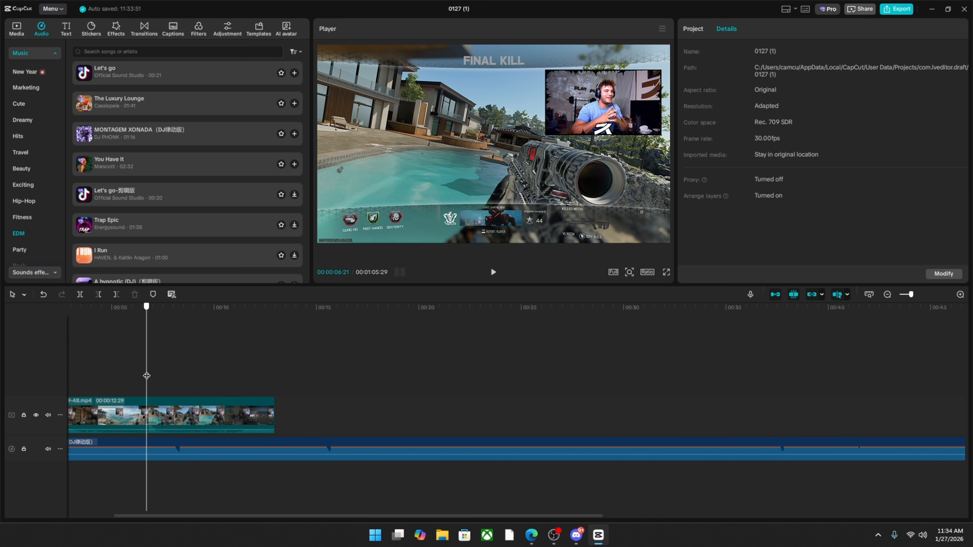
click(152, 402)
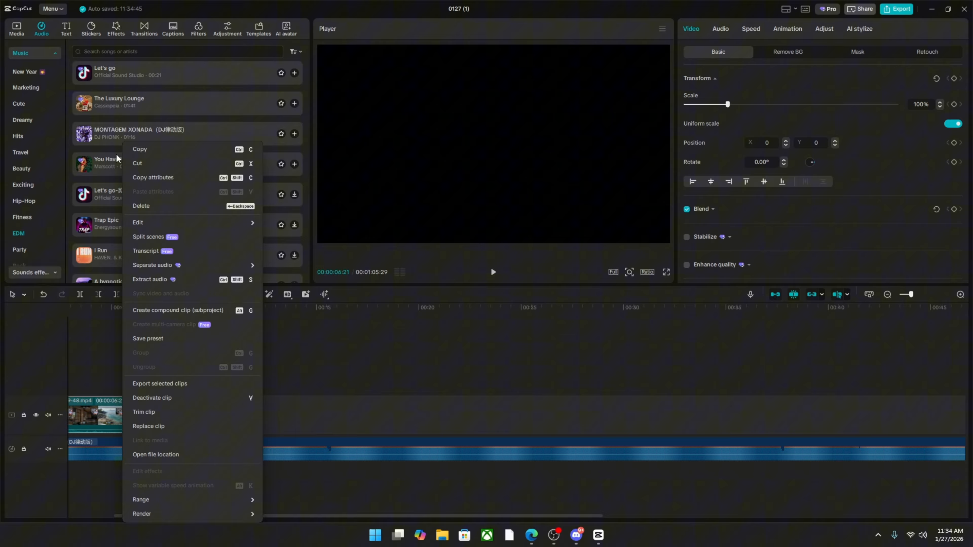
Copy the trimmed replay clip and place the pasted copy directly after it on the main track.
click(145, 152)
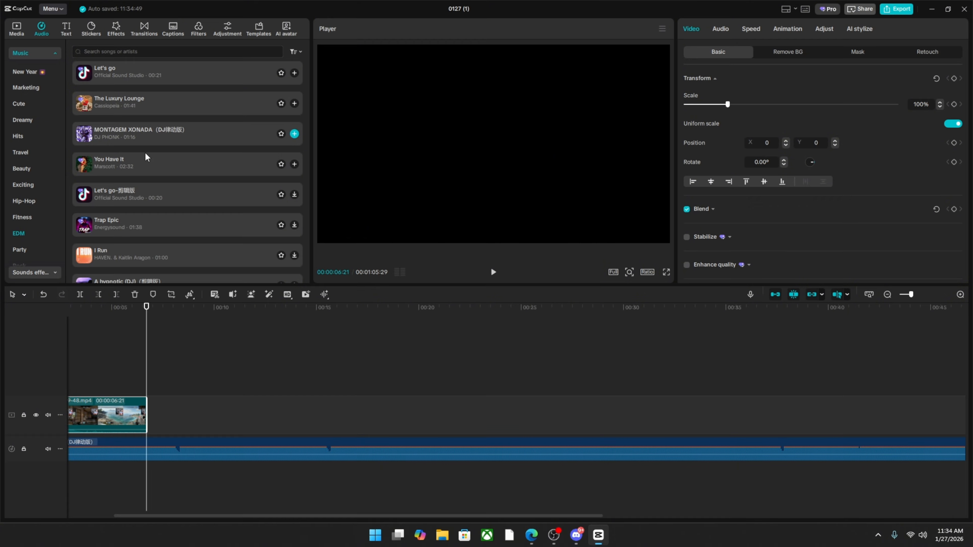
right_click(171, 417)
click(202, 436)
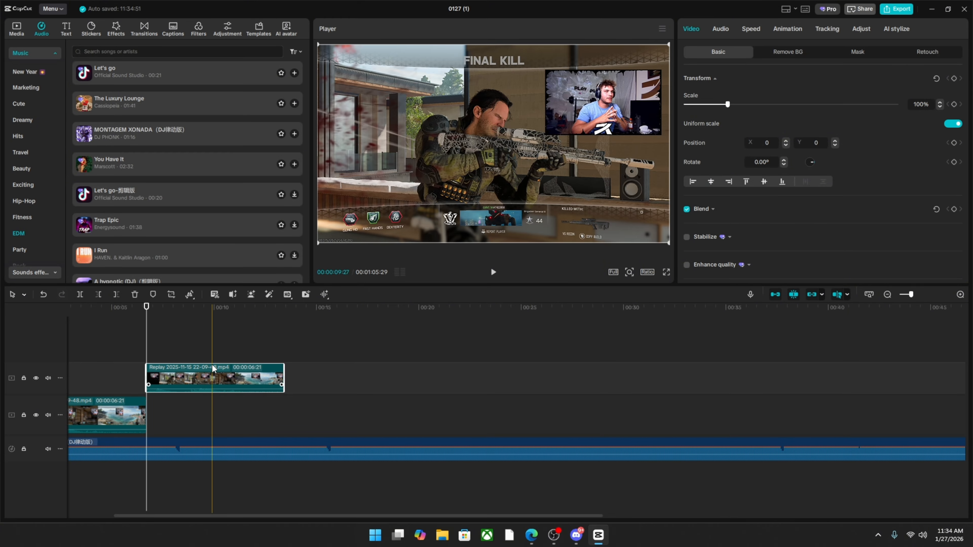
drag(202, 379, 200, 403)
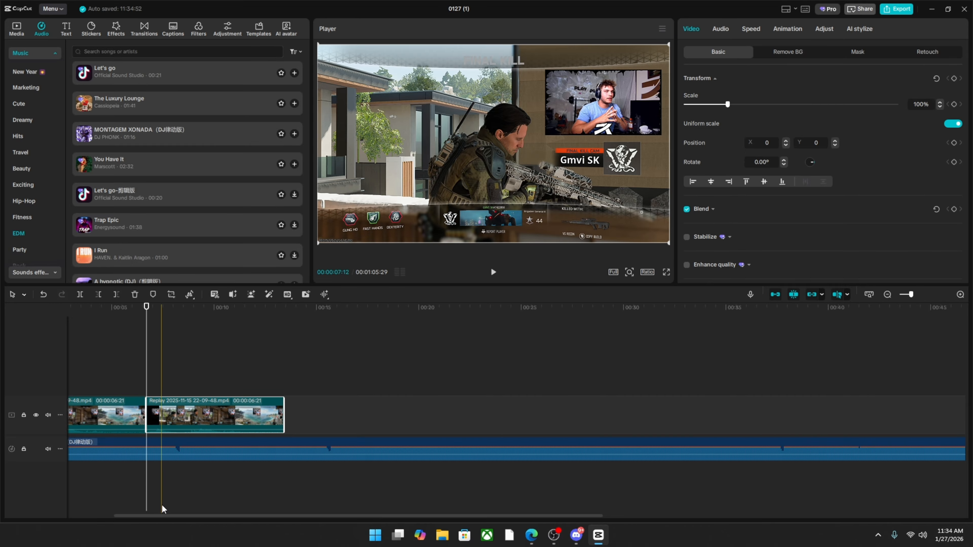
Trim the copied clip's start and end so it ends at 00:00:09:10, and append the full replay video after it.
drag(144, 516, 99, 518)
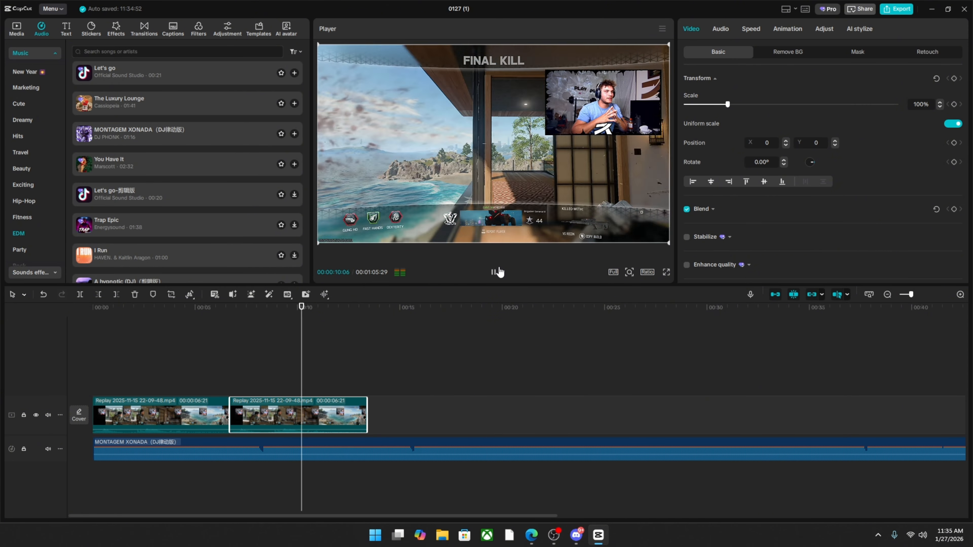
drag(235, 412, 296, 415)
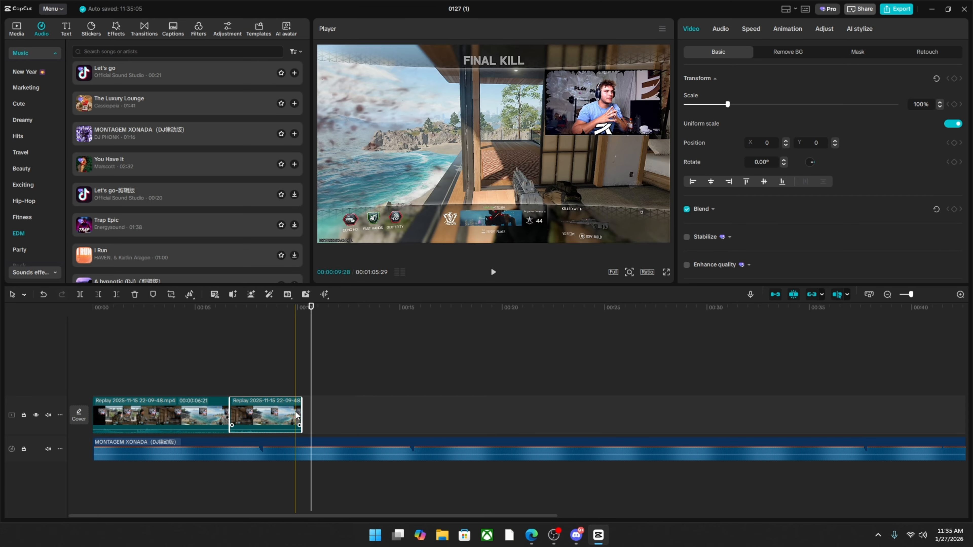
click(226, 377)
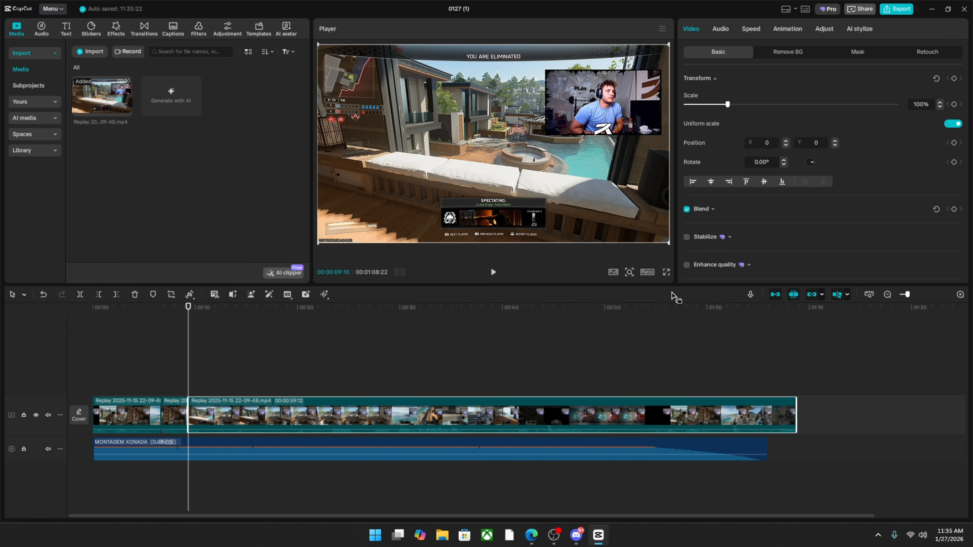
Trim the third replay clip, removing everything before 00:00:56:16 and cutting its end so it finishes at 00:00:11:20.
click(735, 344)
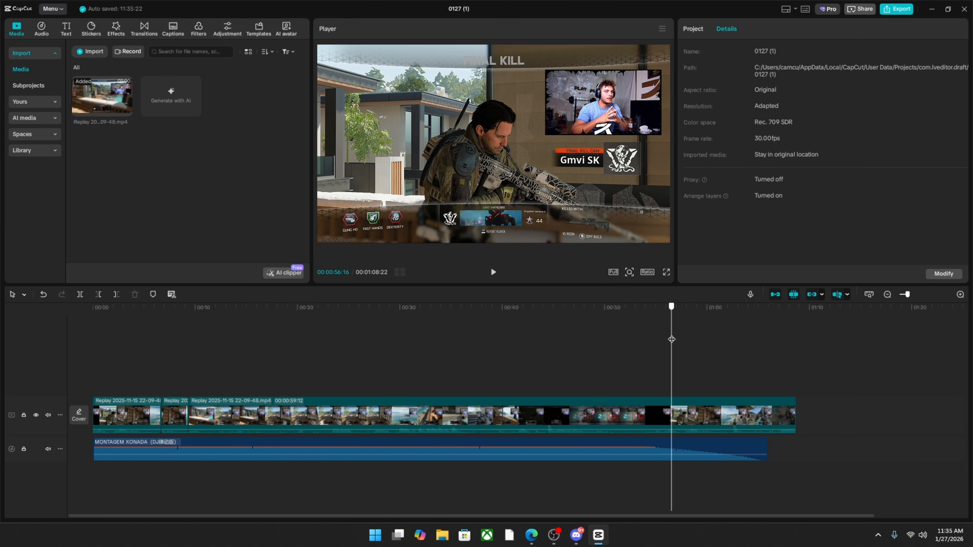
click(98, 298)
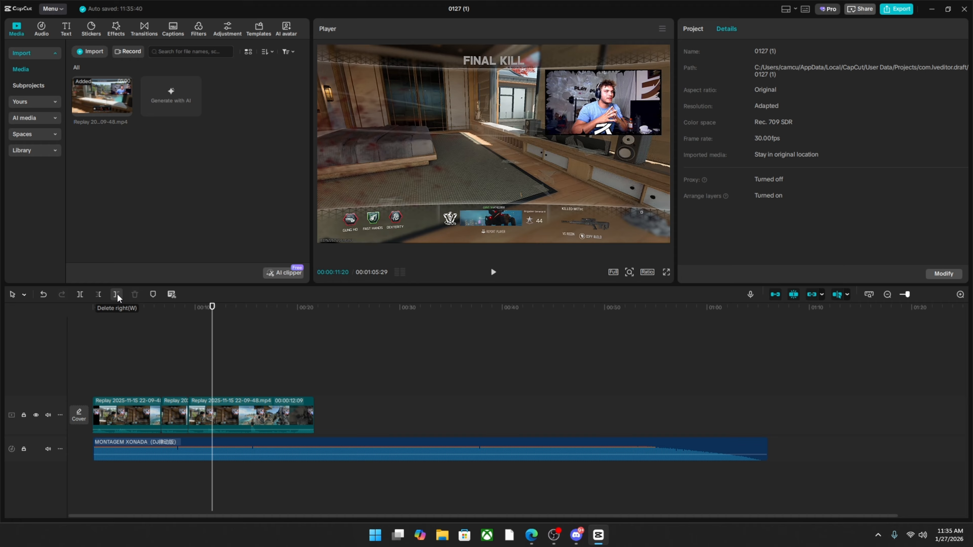
click(117, 295)
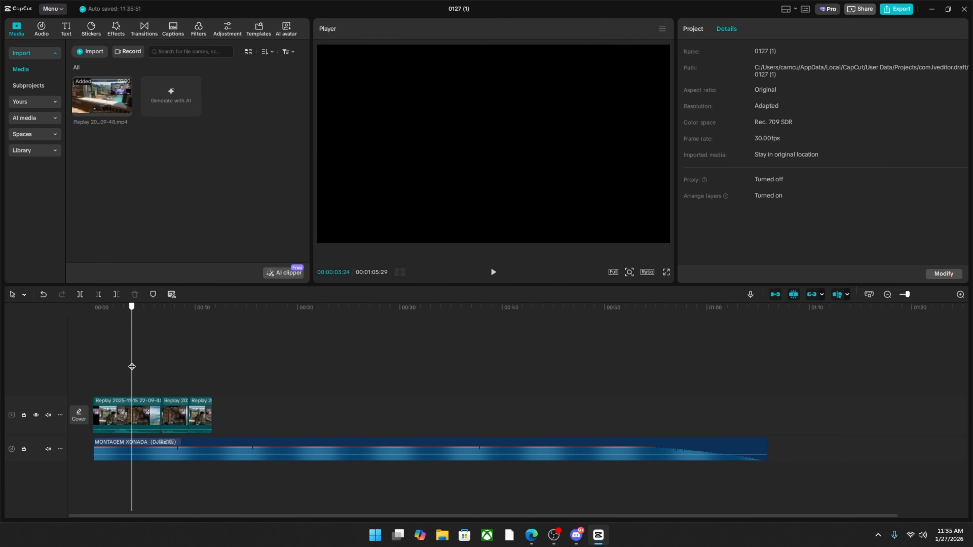
Play back the three-clip sequence from the beginning to review the cuts.
drag(132, 366, 91, 362)
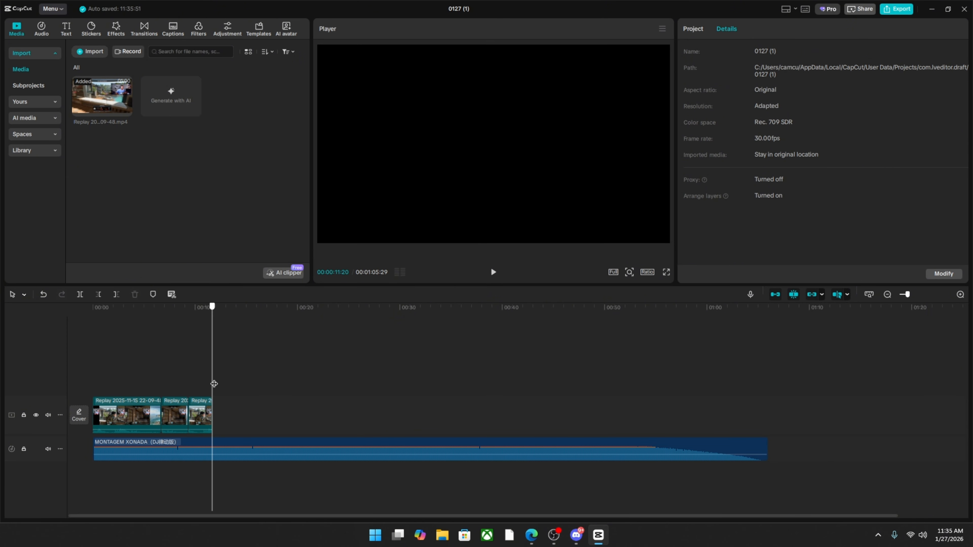
drag(191, 361, 66, 365)
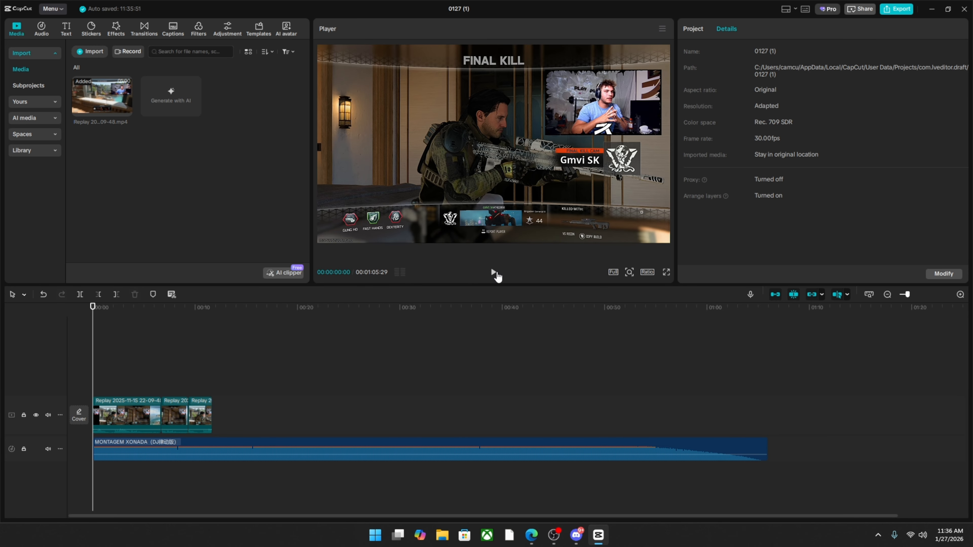
click(495, 272)
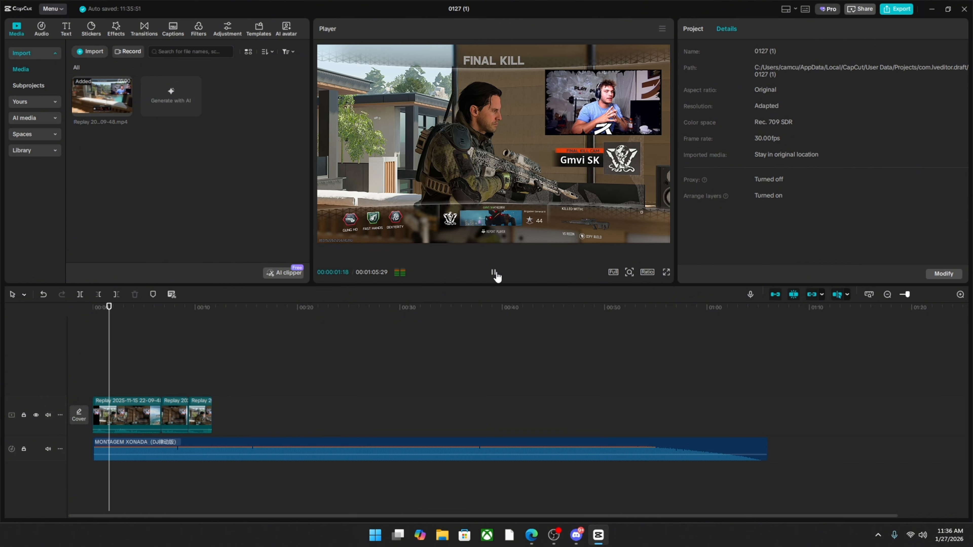
Copy the second clip to the end of the main track and trim the copy to finish at 00:00:13:27.
click(213, 371)
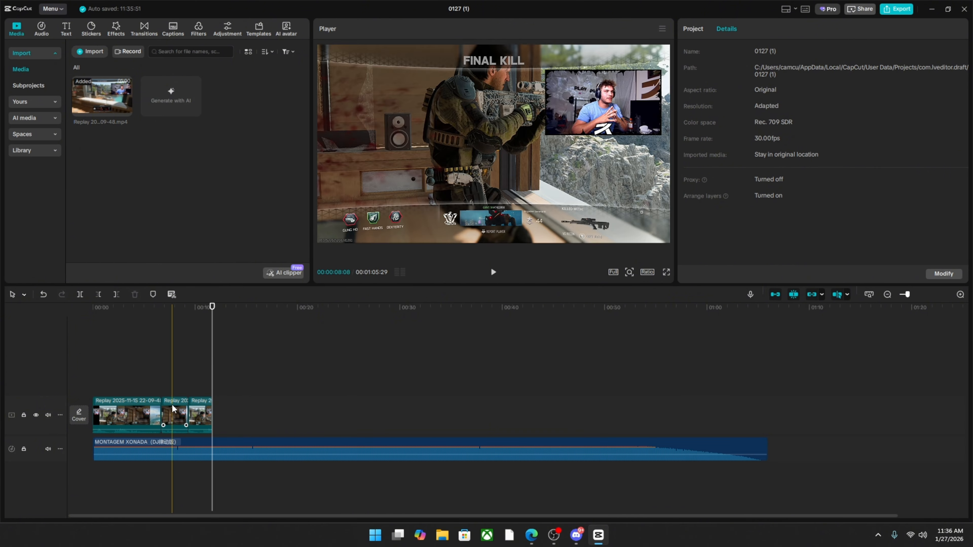
right_click(173, 415)
click(194, 149)
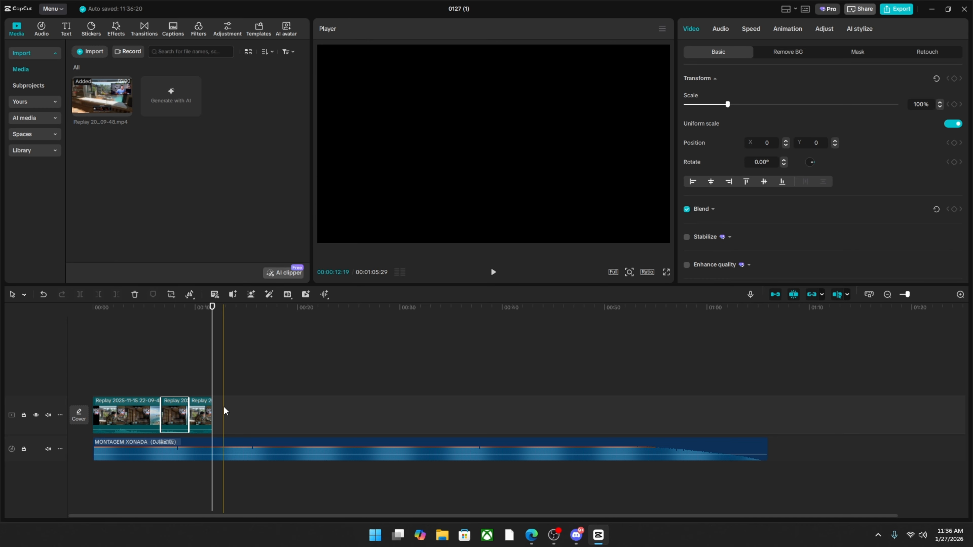
right_click(228, 411)
click(230, 412)
right_click(232, 415)
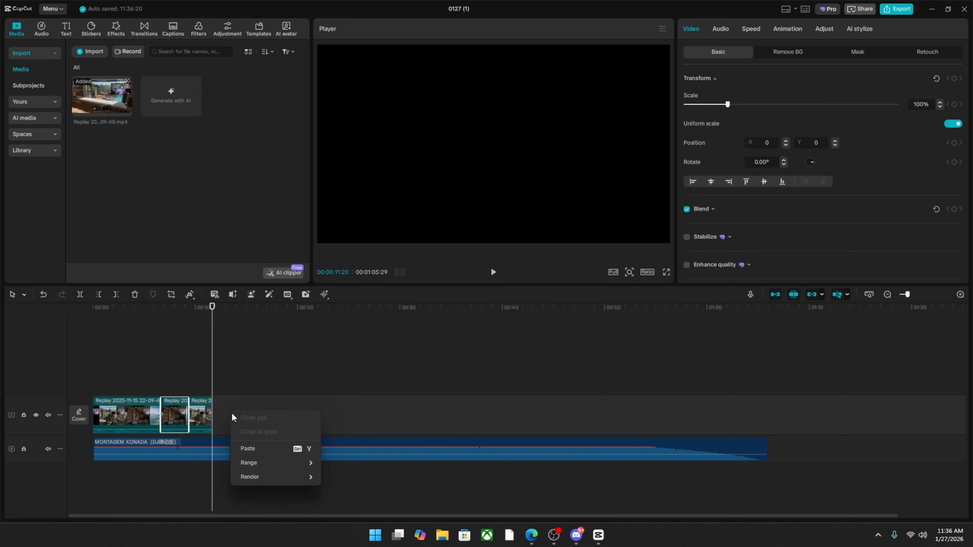
click(252, 449)
drag(220, 379, 222, 419)
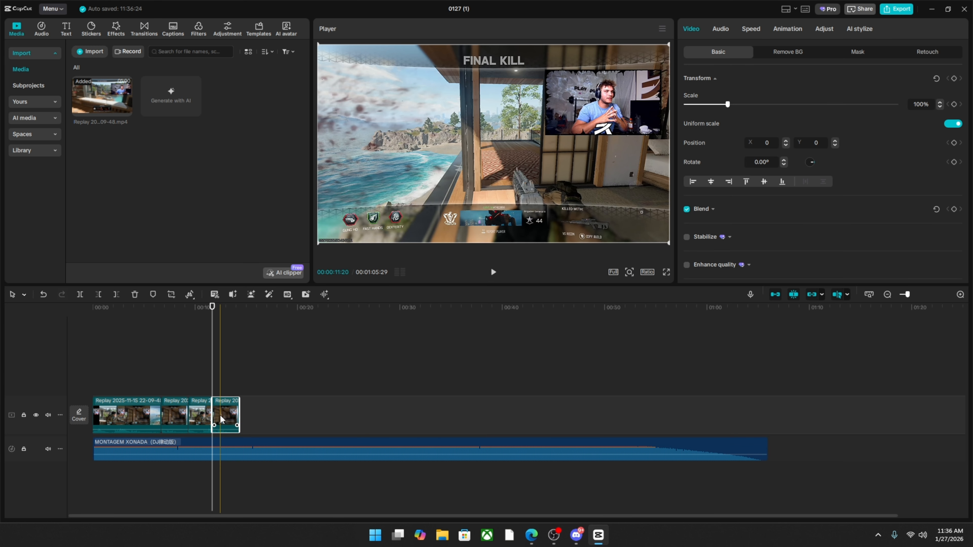
click(238, 409)
Import Lunar Paper Intro.mp4 and add it after the last replay clip.
click(93, 54)
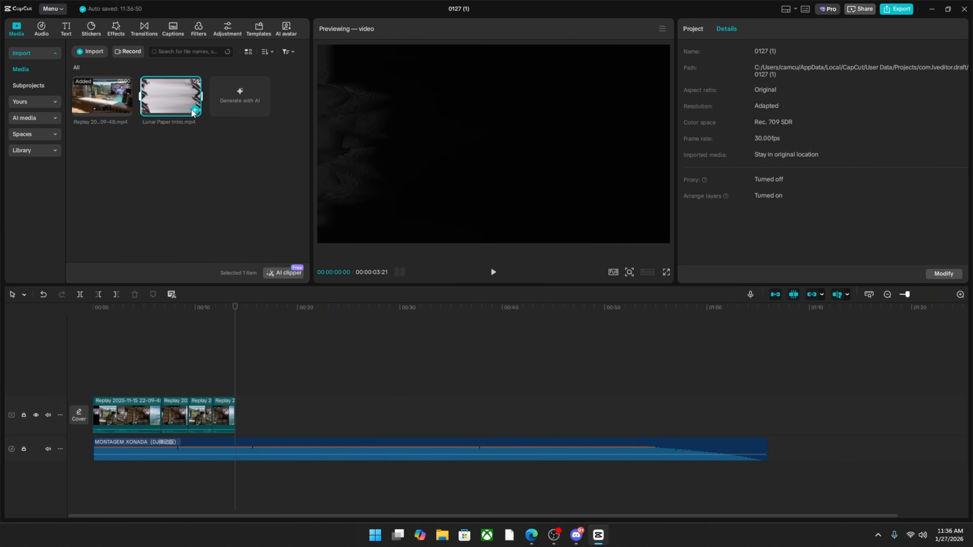
click(194, 110)
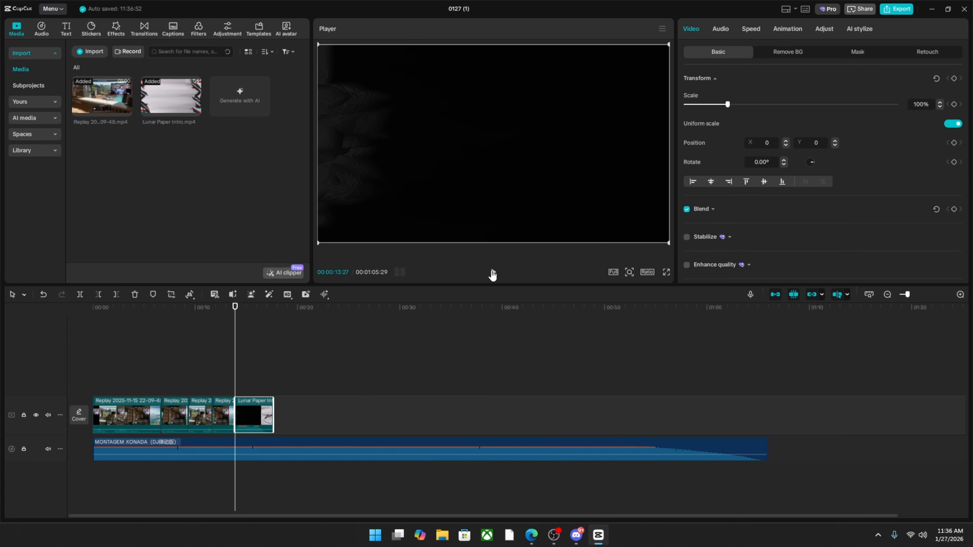
Trim the MONTAGEM XONADA music so it ends with the video at 00:00:17:19.
click(267, 362)
mouse_move(267, 362)
mouse_down()
mouse_move(253, 361)
mouse_move(271, 360)
mouse_up()
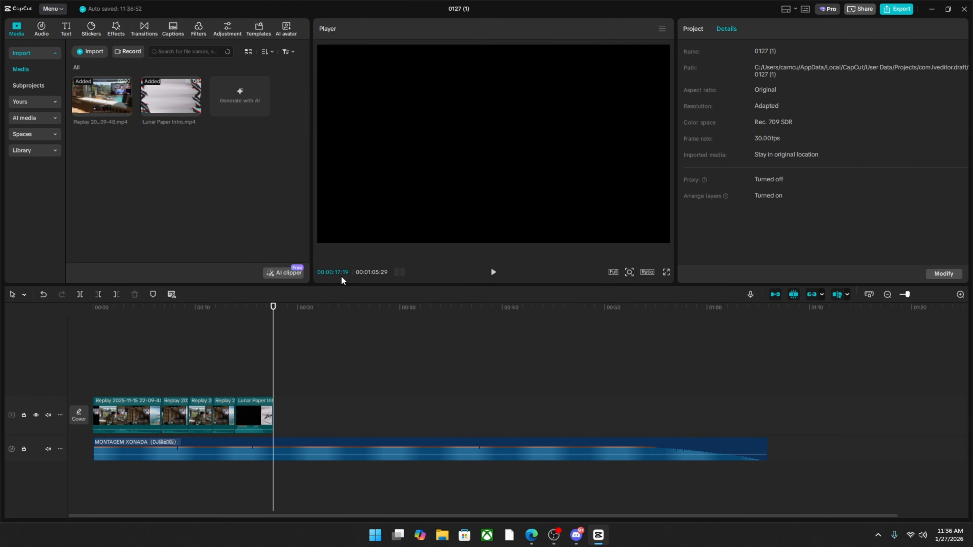
drag(272, 387, 66, 343)
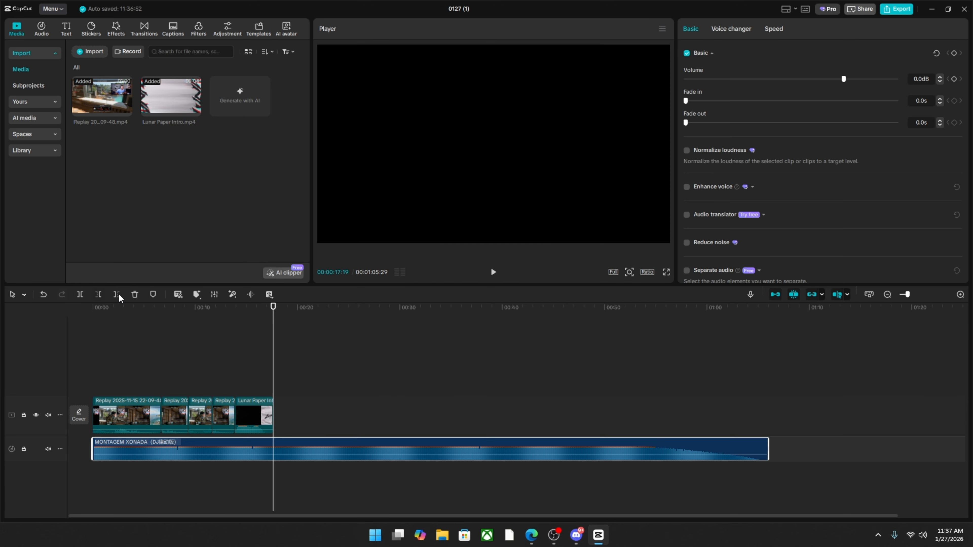
click(117, 295)
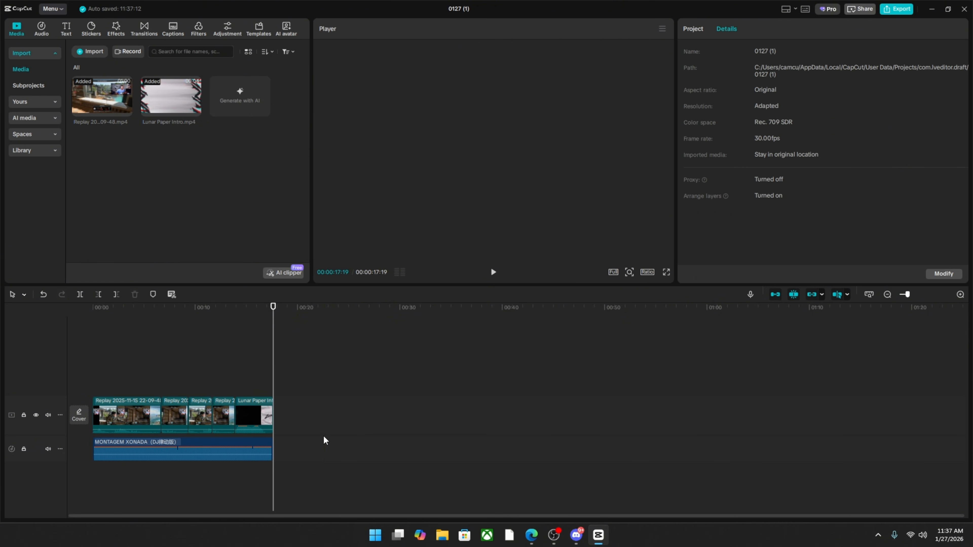
Play the whole edit from the beginning in full screen, and return to the editor.
drag(273, 366, 33, 364)
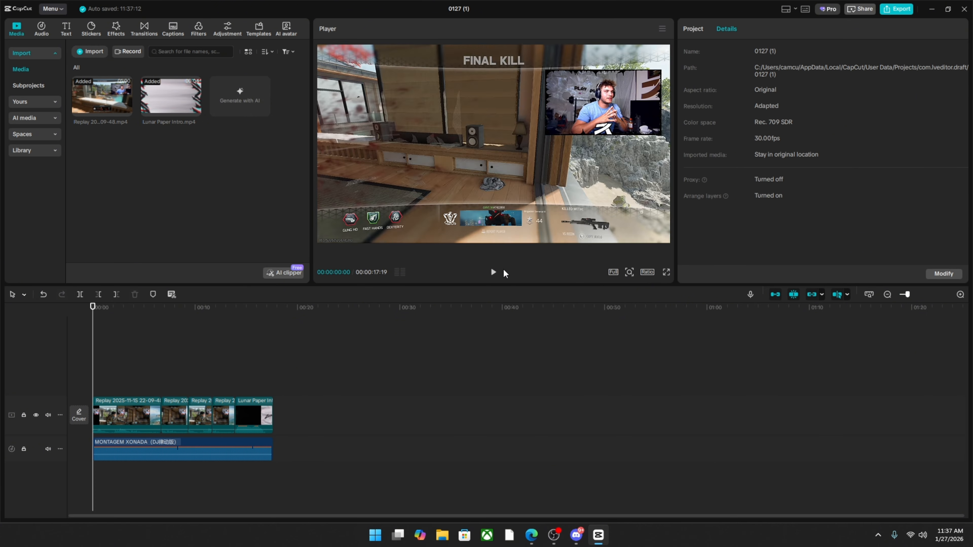
click(492, 273)
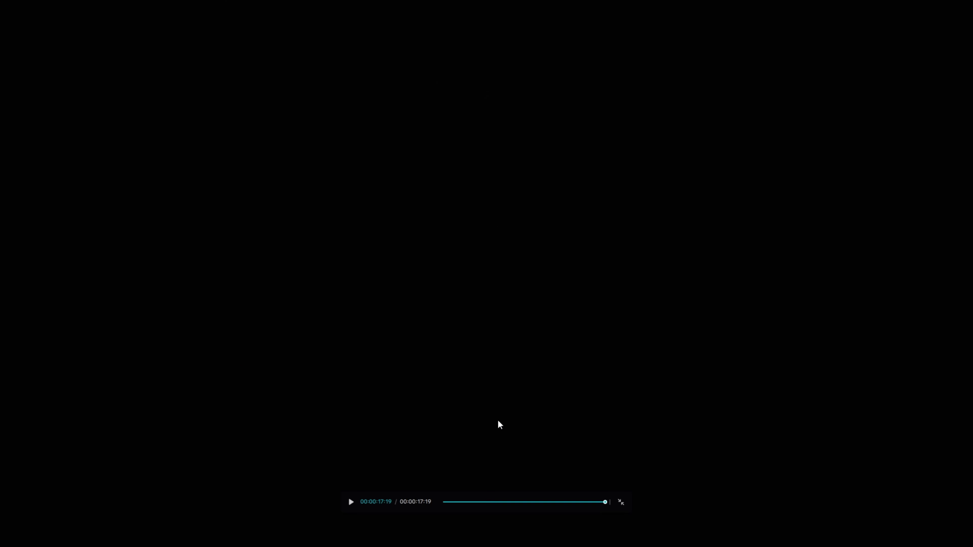
click(621, 502)
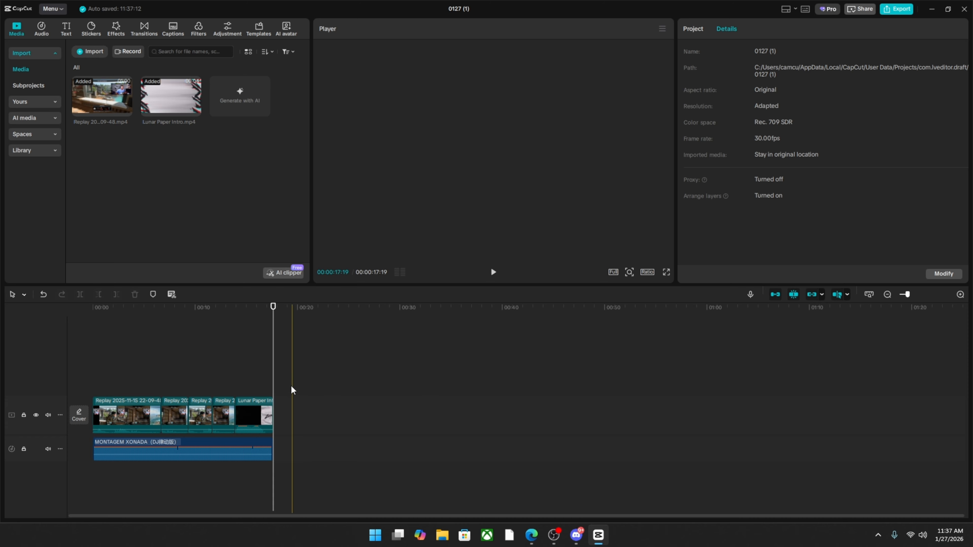
Search the transitions for "pull in" and apply the Pull in transition between the first and second clips at 00:00:06:21.
click(162, 346)
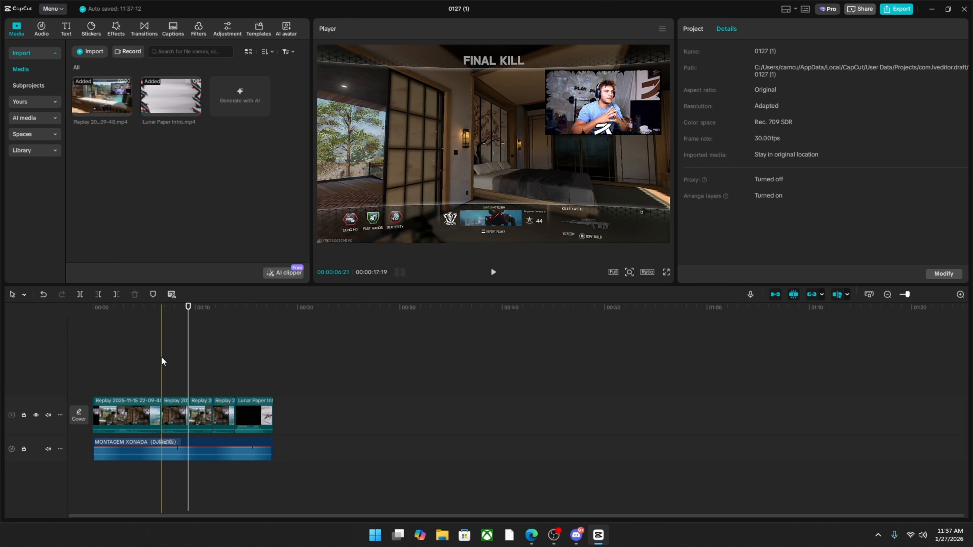
click(144, 29)
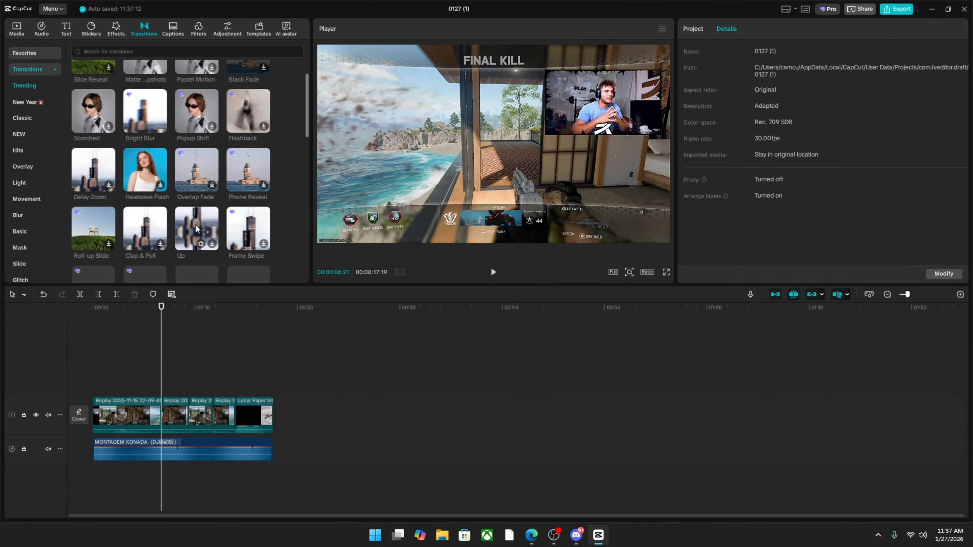
click(100, 51)
text(pull in)
key(Return)
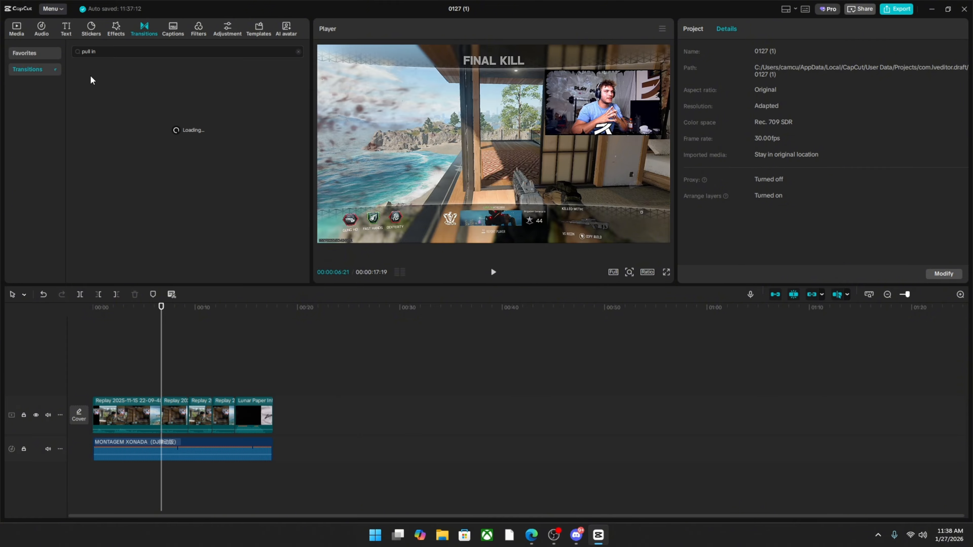
click(102, 92)
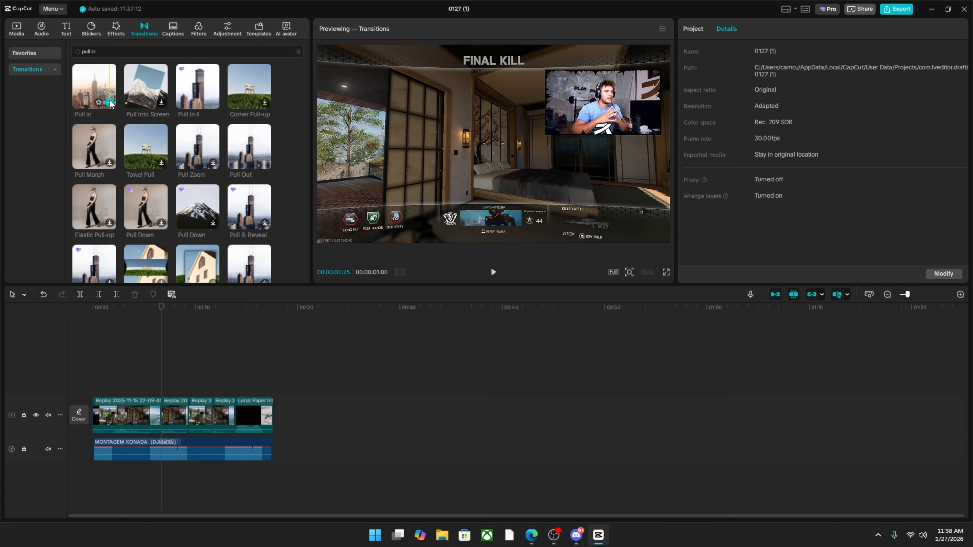
click(110, 104)
Play back the cut between the first and second clips to preview the transition.
click(176, 347)
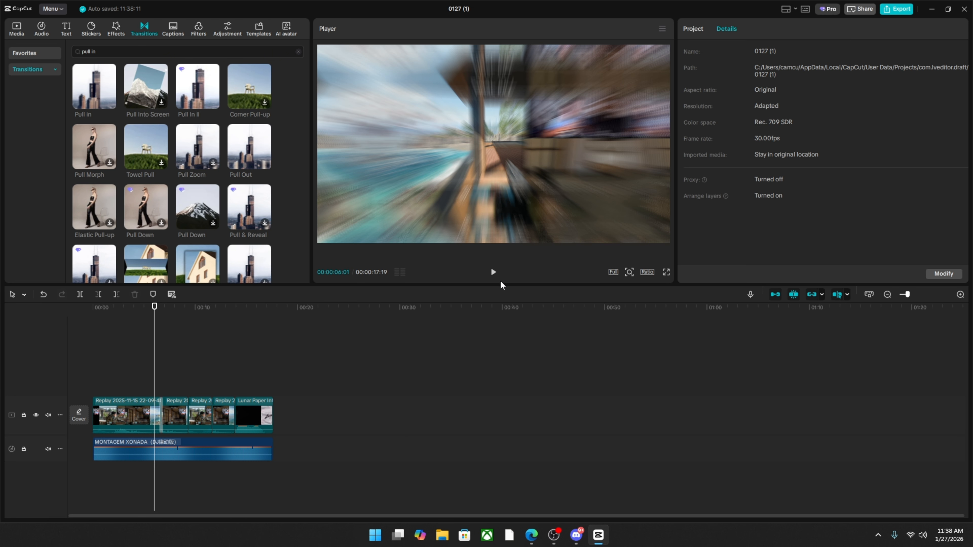
click(493, 272)
click(493, 272)
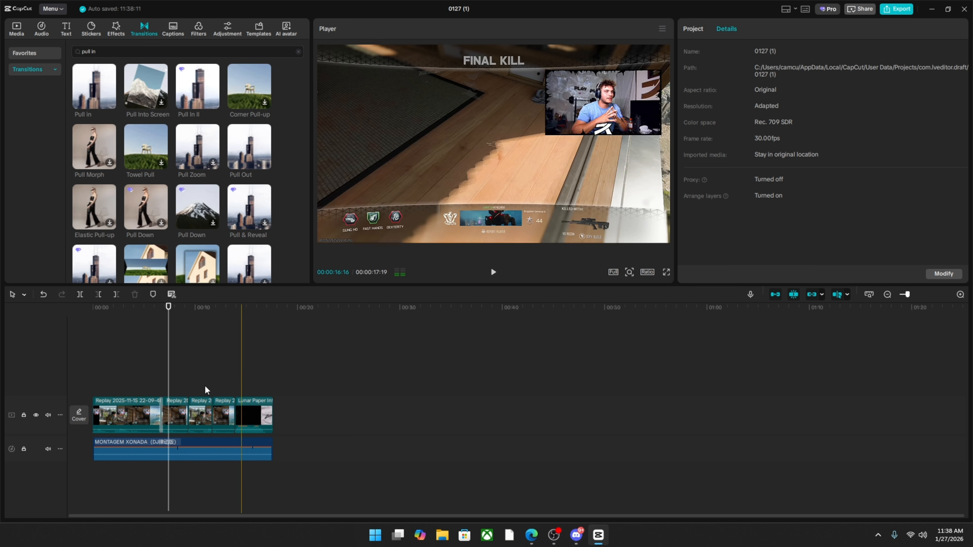
Replay the Pull in transition from just before the first cut, at about 00:00:06.
drag(168, 386, 155, 380)
click(493, 272)
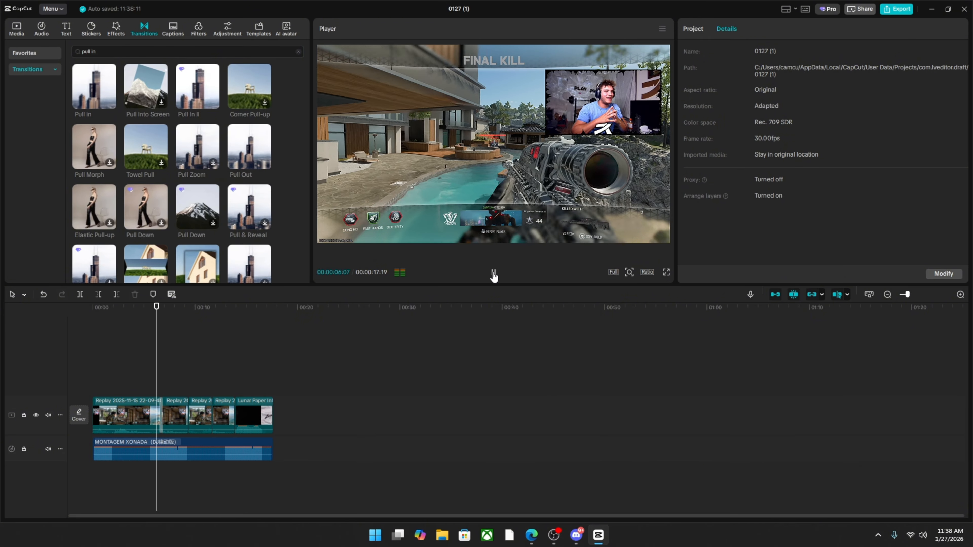
Search the transitions for "pull out", apply Pull Out between the second and third clips at 00:00:09:10, and preview it.
click(187, 379)
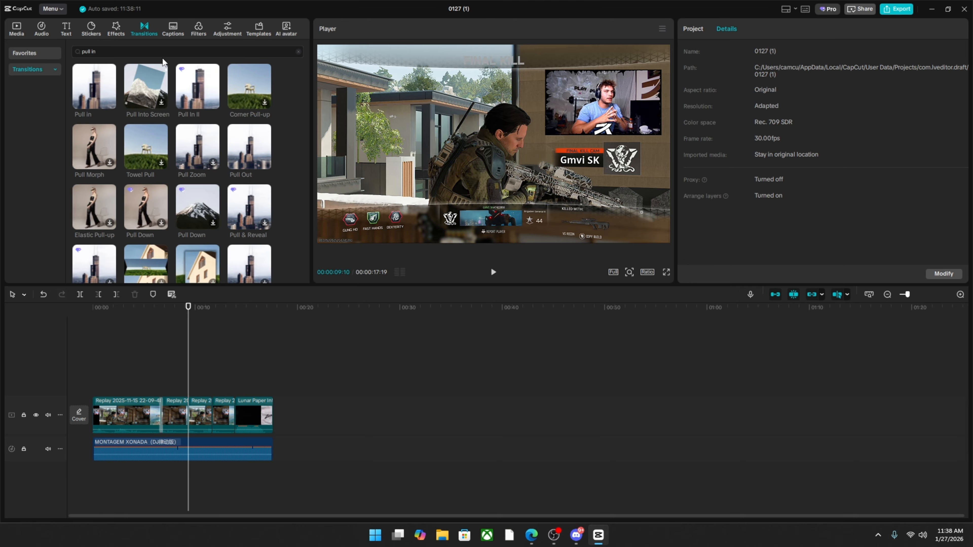
drag(140, 52, 100, 52)
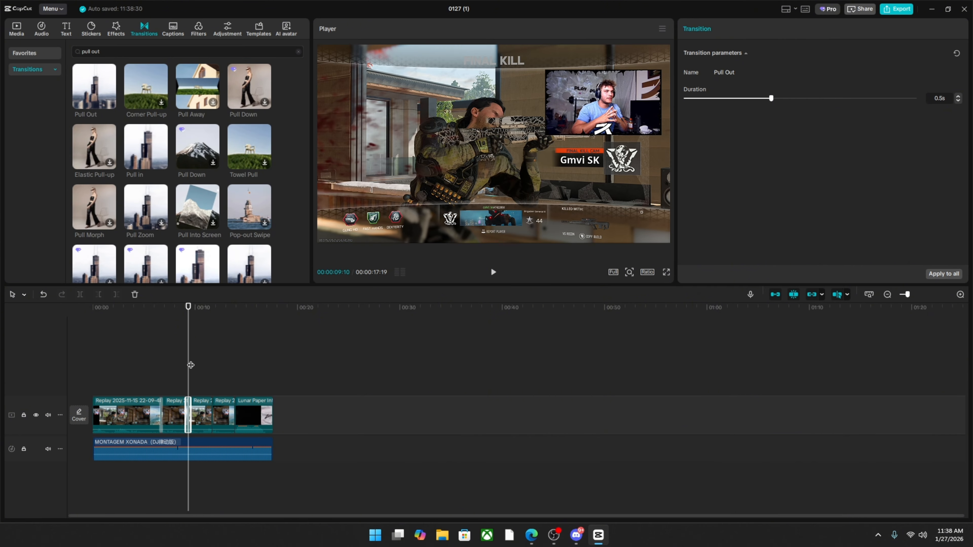
click(188, 364)
click(182, 363)
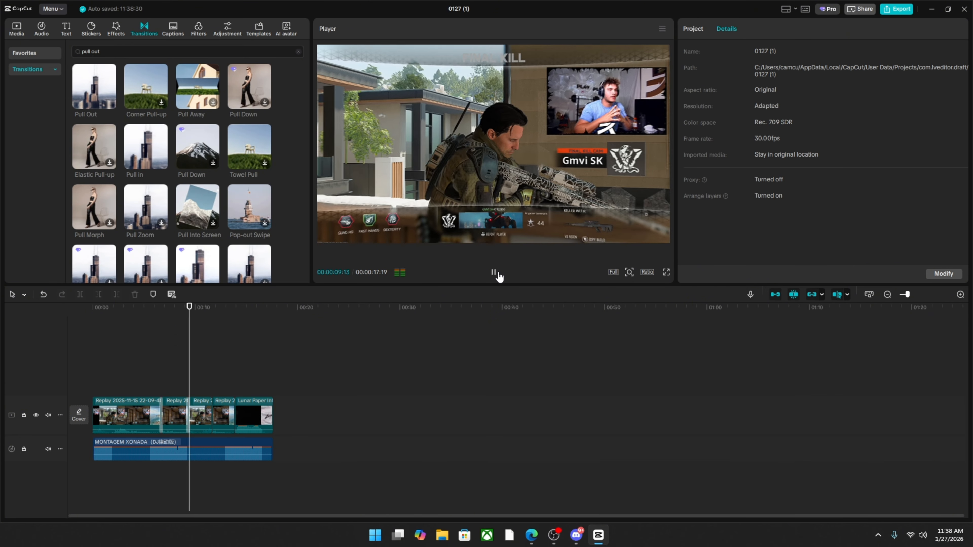
Search the transitions for "slide left" and apply Slide Left between the last replay and the Lunar Paper intro clip, allowing duplicate frames.
click(213, 358)
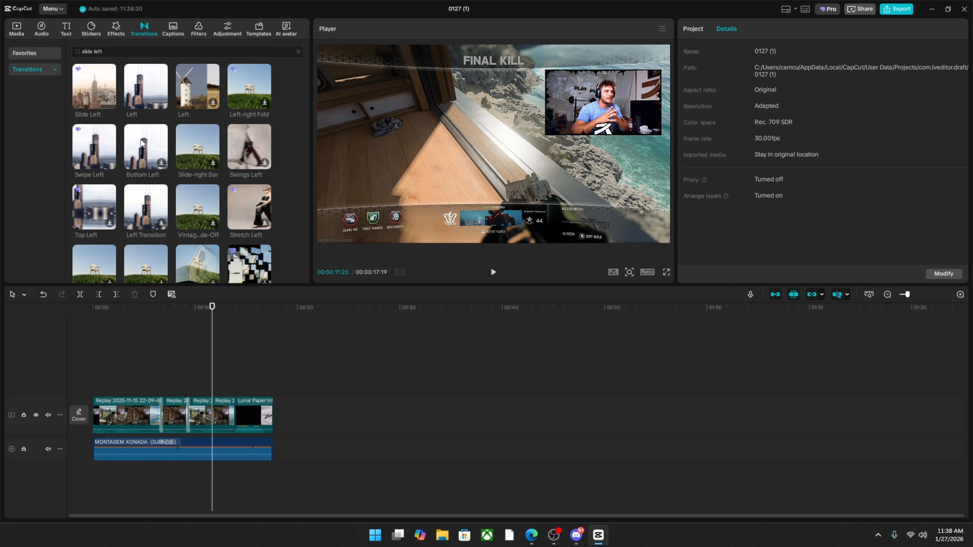
click(233, 373)
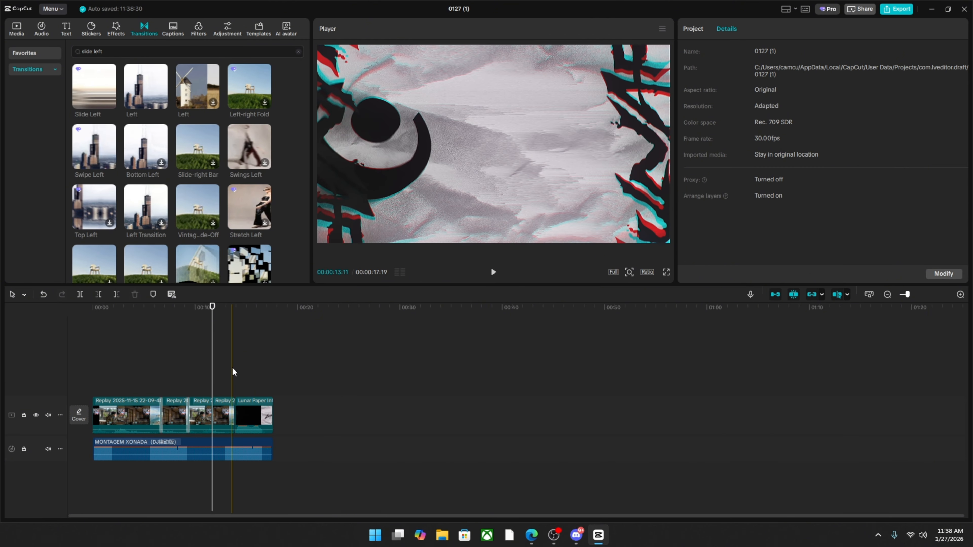
click(109, 102)
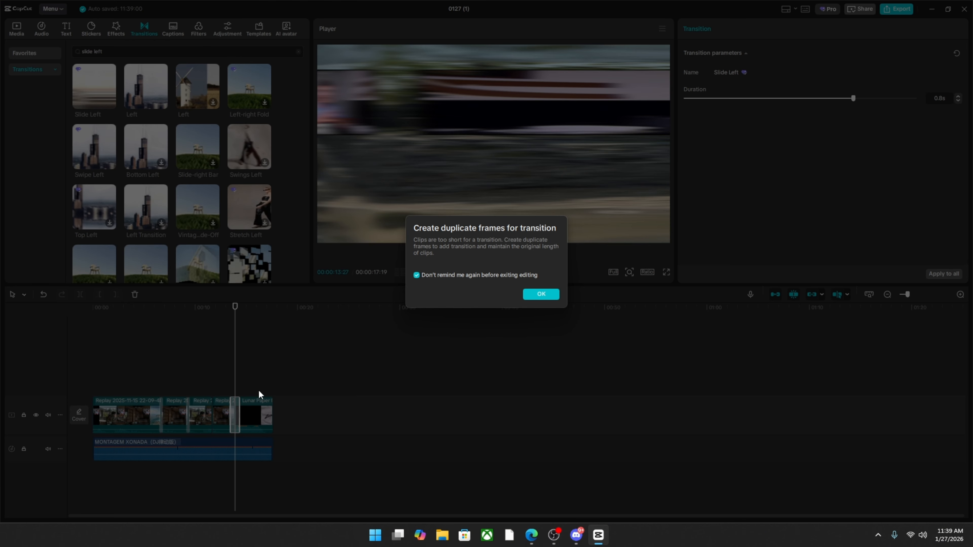
click(541, 294)
click(229, 383)
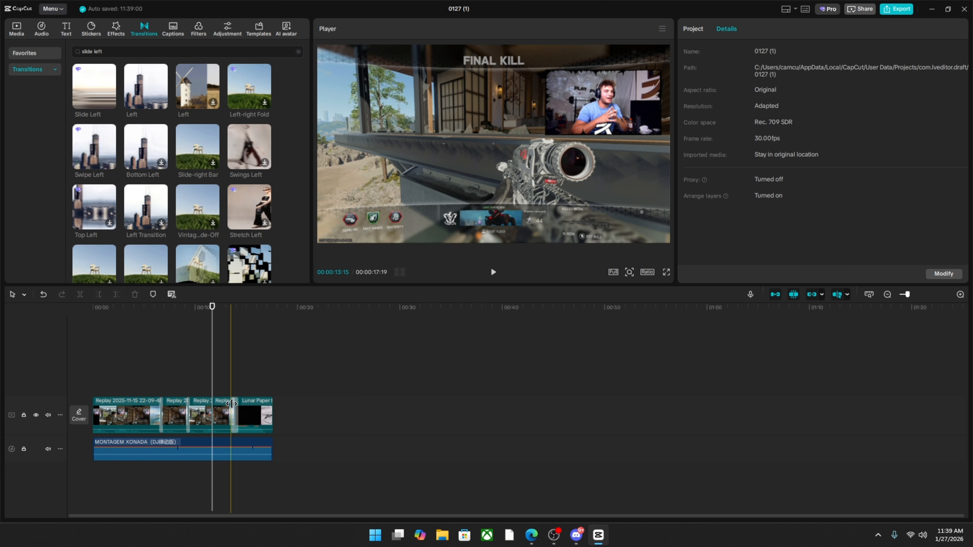
drag(229, 385, 234, 383)
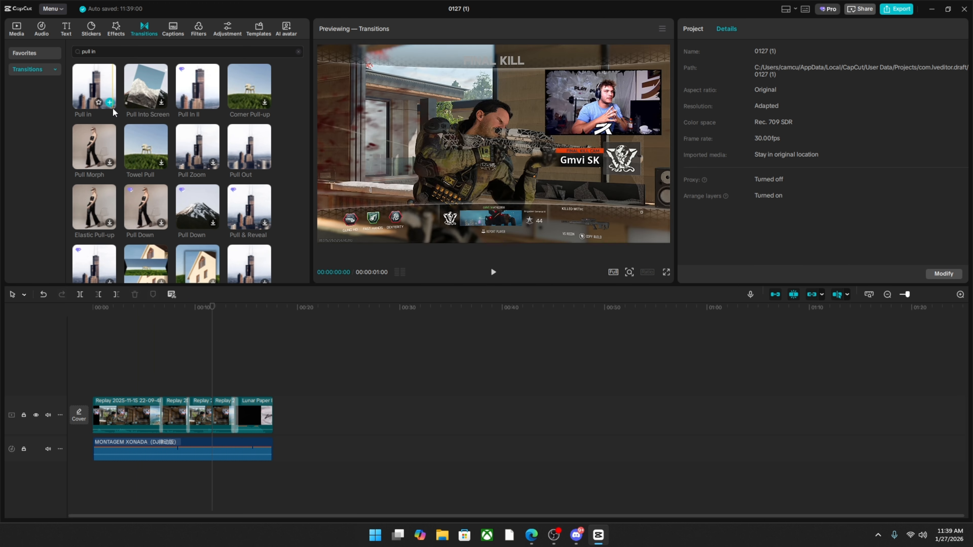
Apply the Pull in transition between the third and fourth clips and play back the edit from 00:00:05:19 into the intro clip.
click(109, 103)
drag(187, 393, 150, 377)
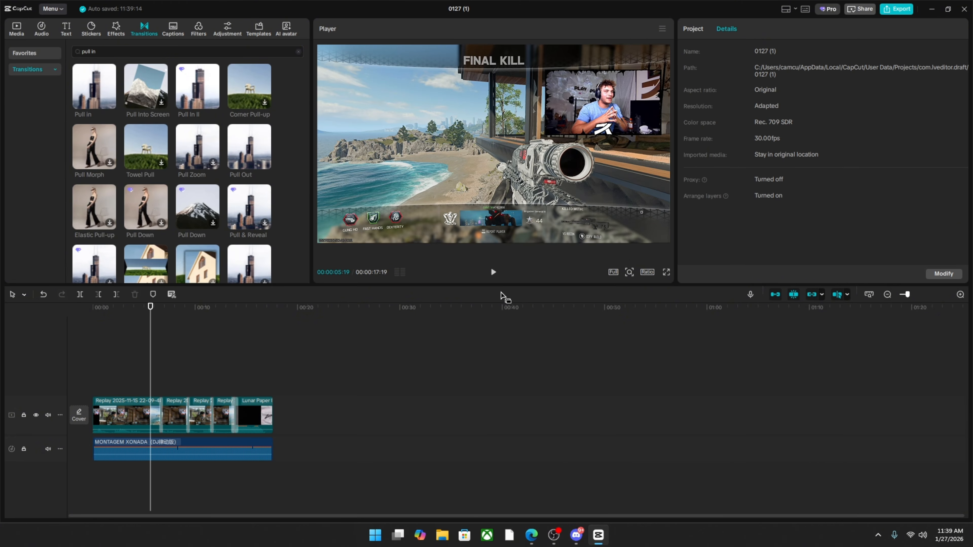
click(493, 272)
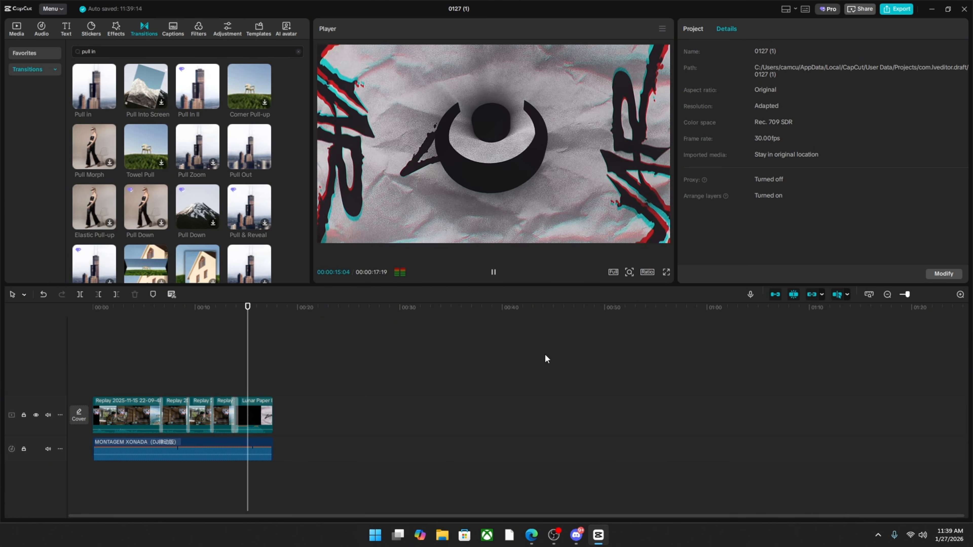
click(492, 272)
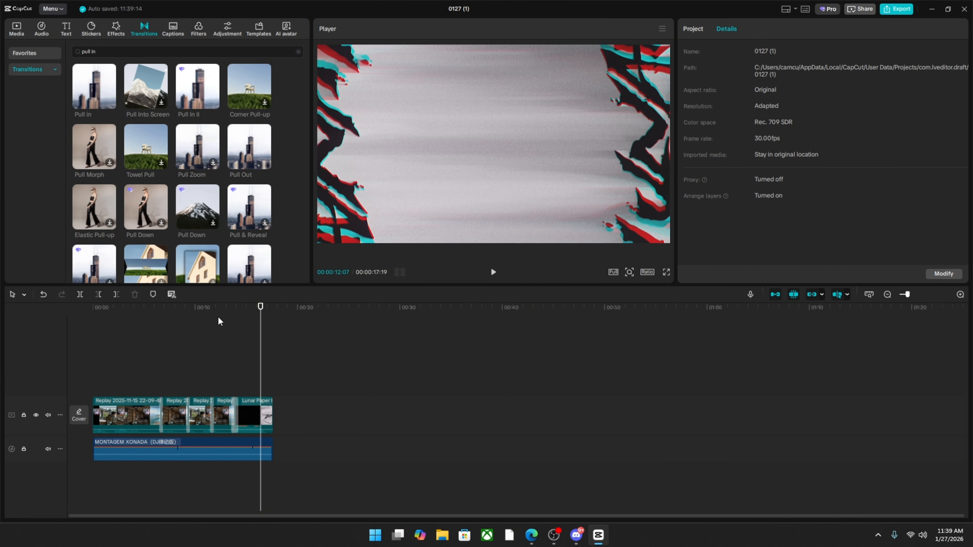
Add the trending Flash video effect at 00:00:00:00.
click(213, 324)
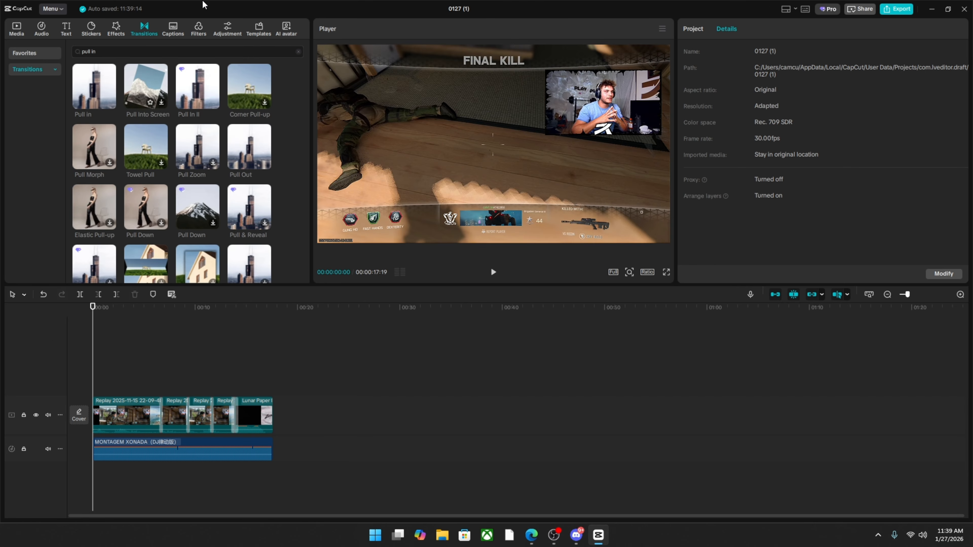
click(114, 30)
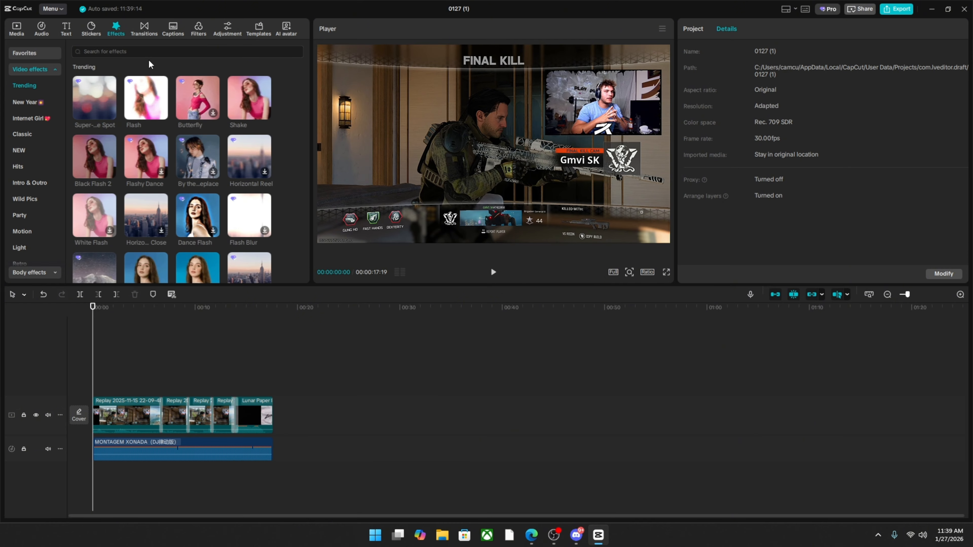
click(162, 111)
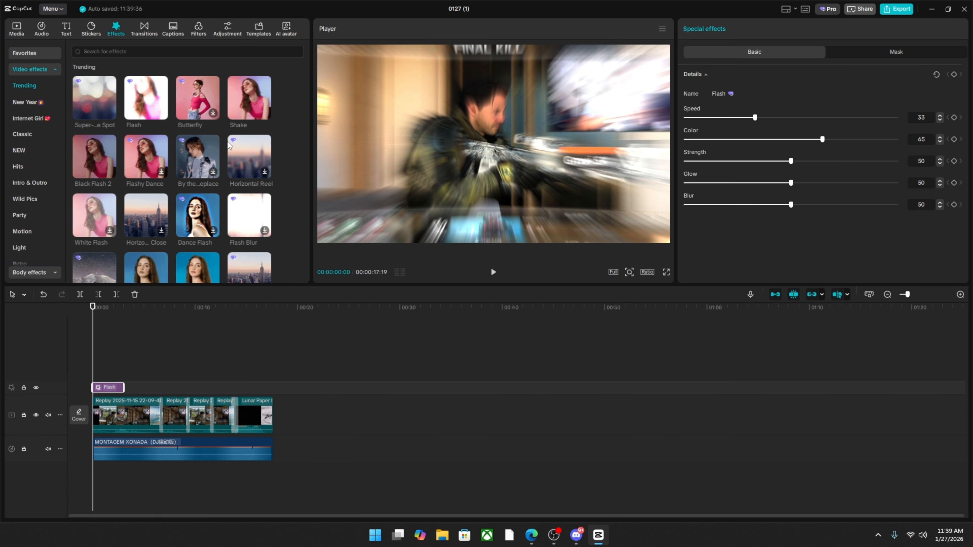
Add the Color Flicker video effect above Flash at the start of the timeline.
scroll(153, 209, down, 2)
scroll(147, 203, down, 2)
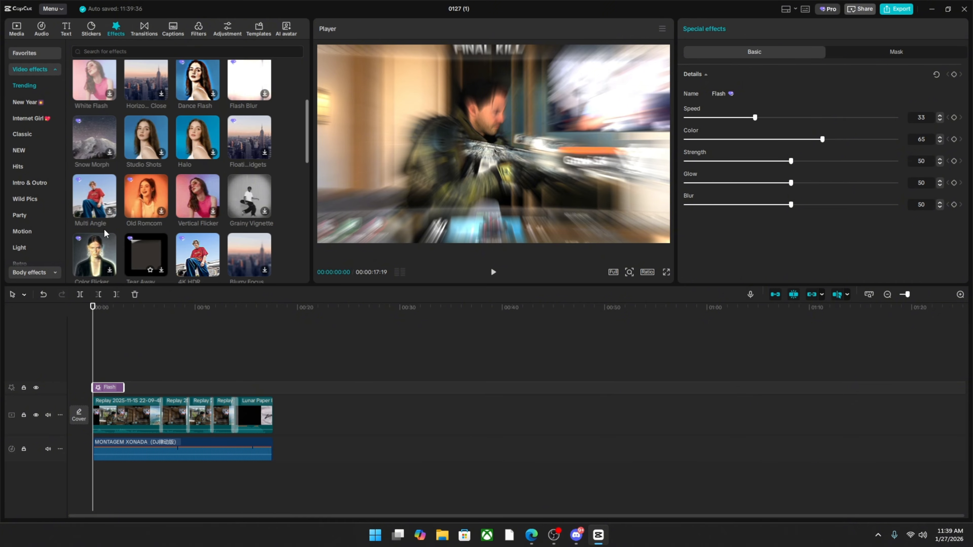
click(108, 224)
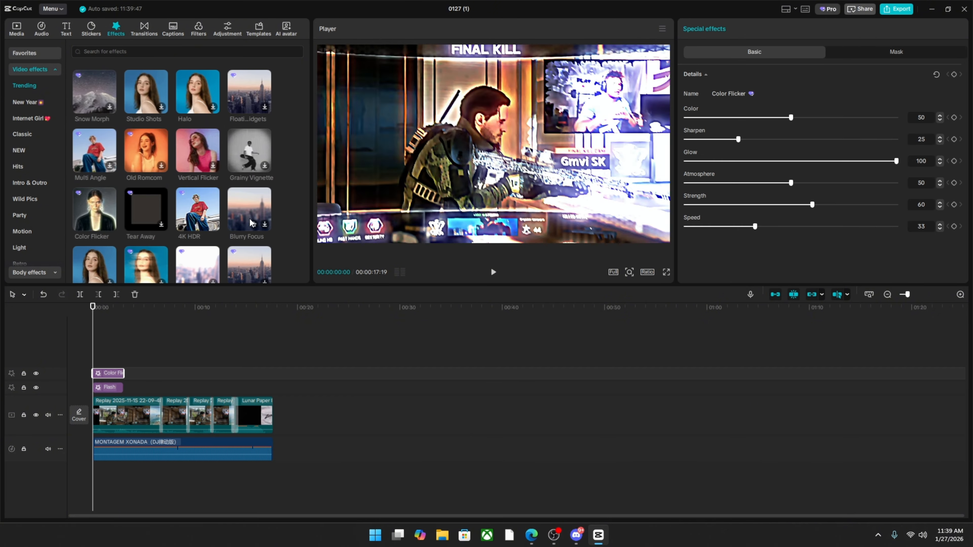
Find the Black Flash 2 effect through the recent searches, add it at the start, and extend all effects to the end of the last replay.
scroll(172, 154, up, 4)
click(147, 51)
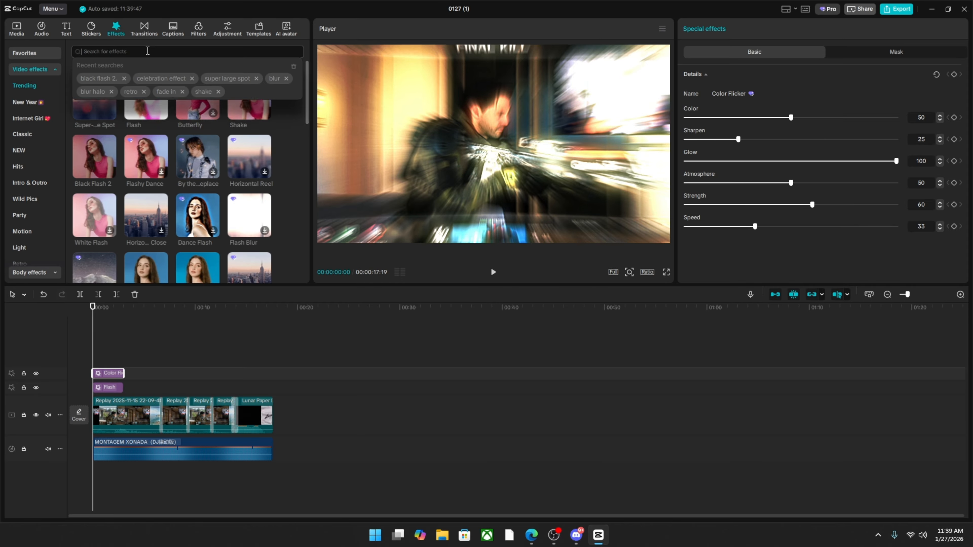
click(89, 79)
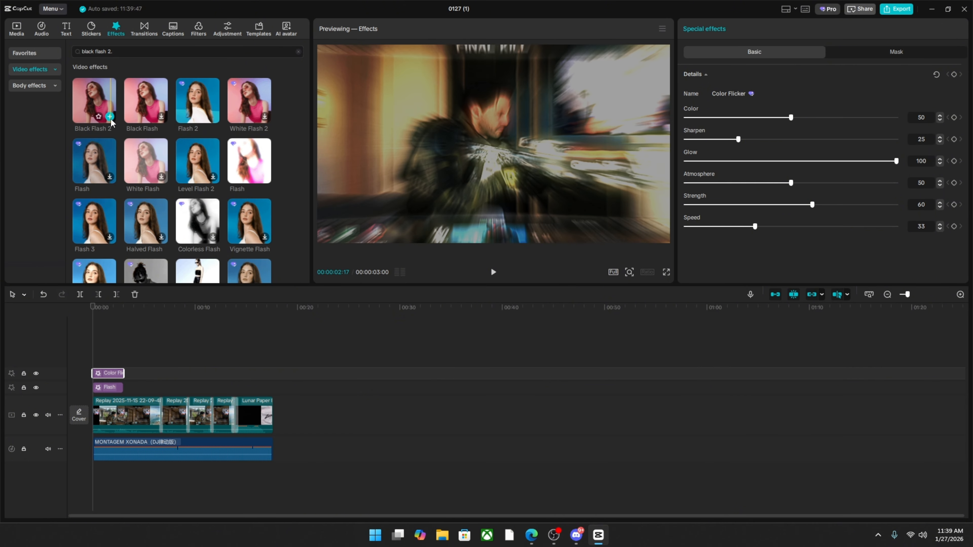
click(110, 118)
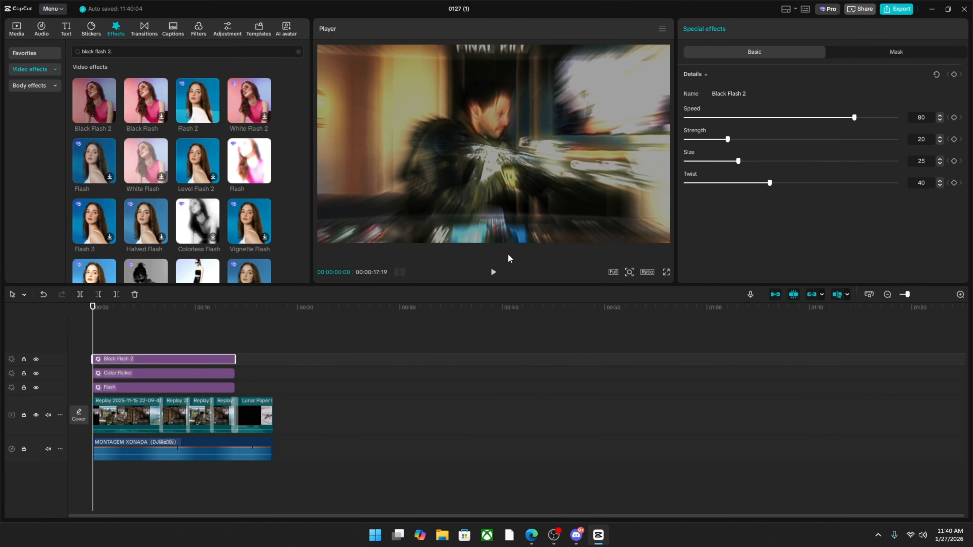
Play the edit from the beginning to check the three stacked effects.
click(494, 272)
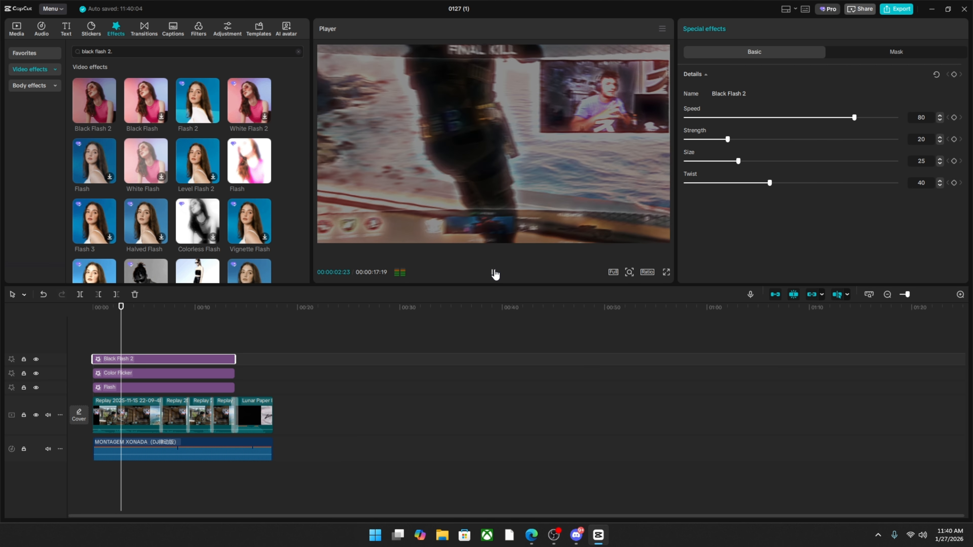
click(494, 273)
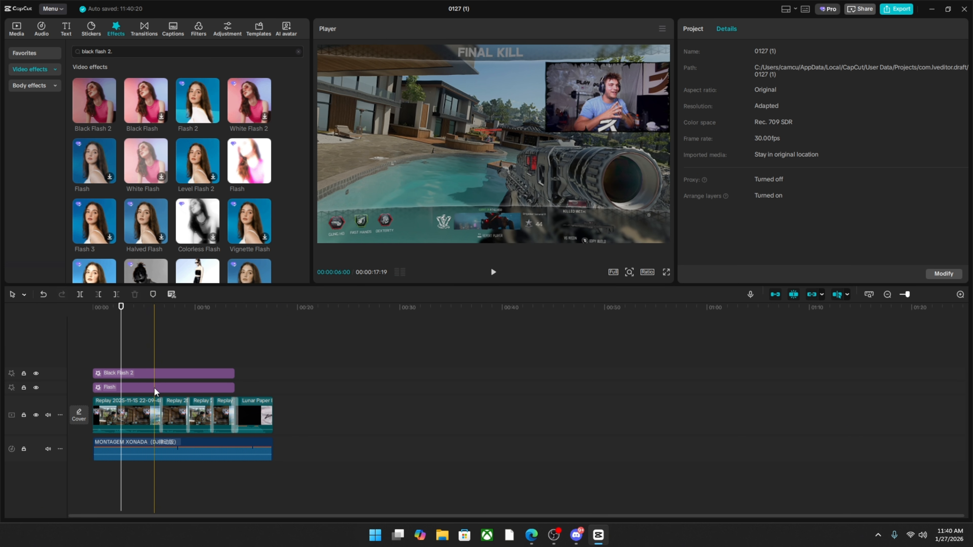
Delete the Color Flicker effect and adjust the Flash effect to strength 4 and glow 8 with a higher speed.
click(154, 389)
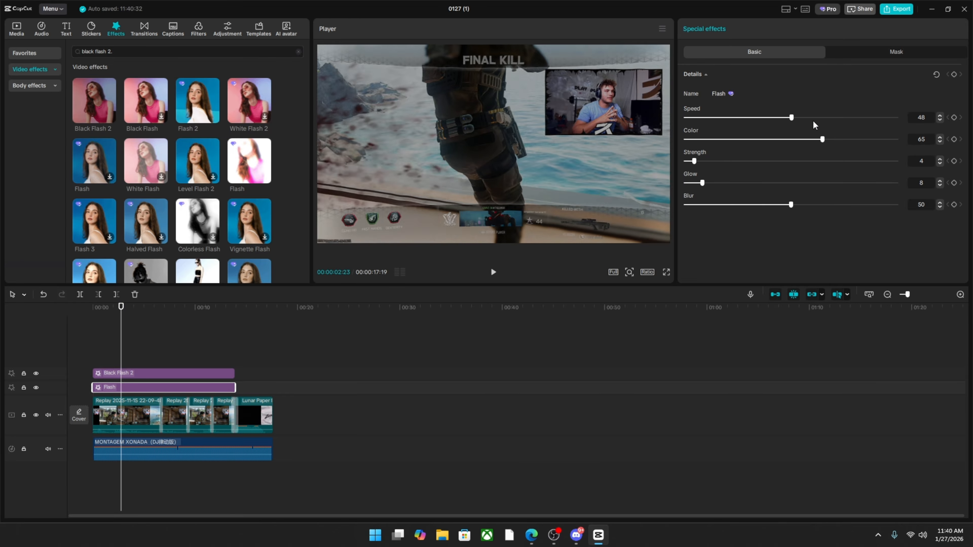
drag(814, 124, 857, 126)
Replay the edit from the beginning to check the adjusted Flash effect.
drag(122, 341, 91, 339)
key(space)
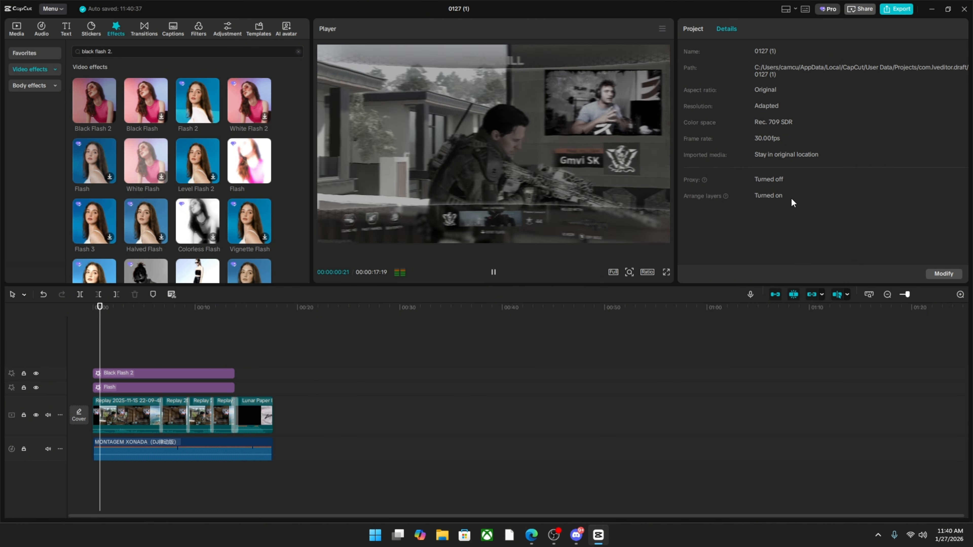
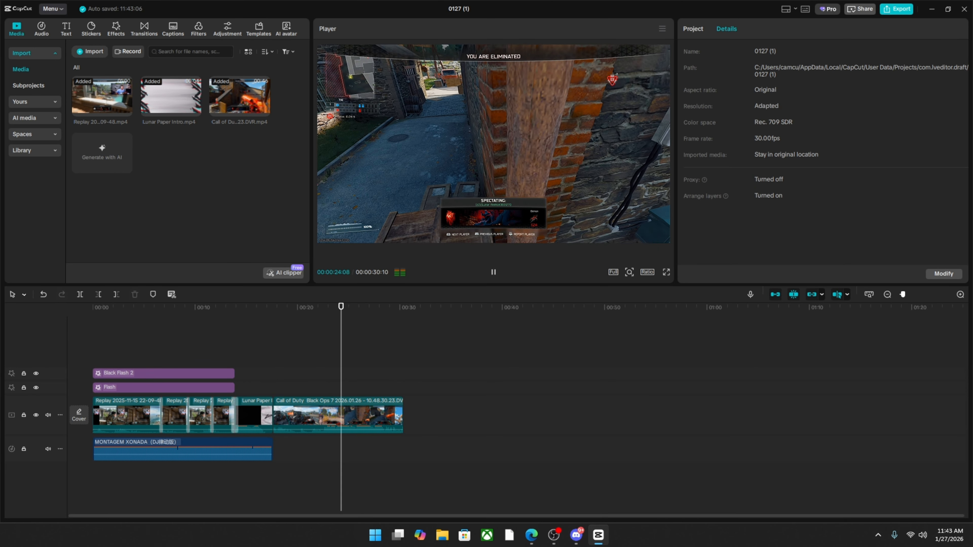
Stop the playback and trim off the end of the Call of Duty clip at 00:00:25:27.
click(493, 273)
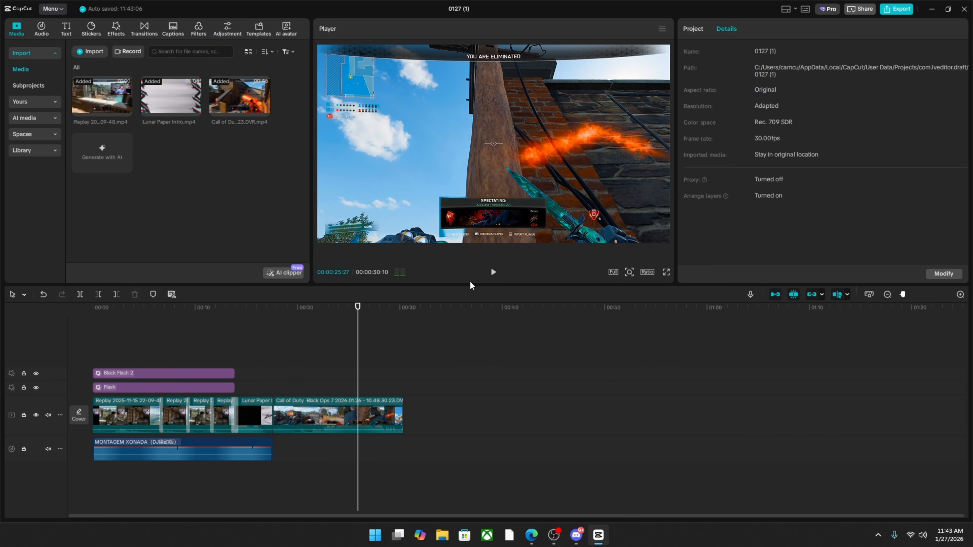
click(117, 295)
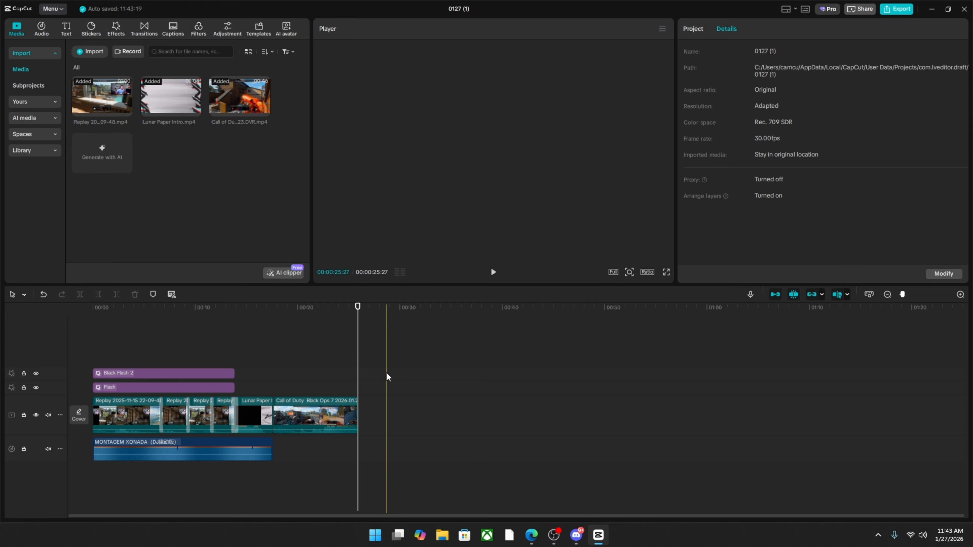
Search the sound effects for "fart" and place a short one under the Call of Duty clip at 00:00:21:13.
drag(318, 361, 312, 359)
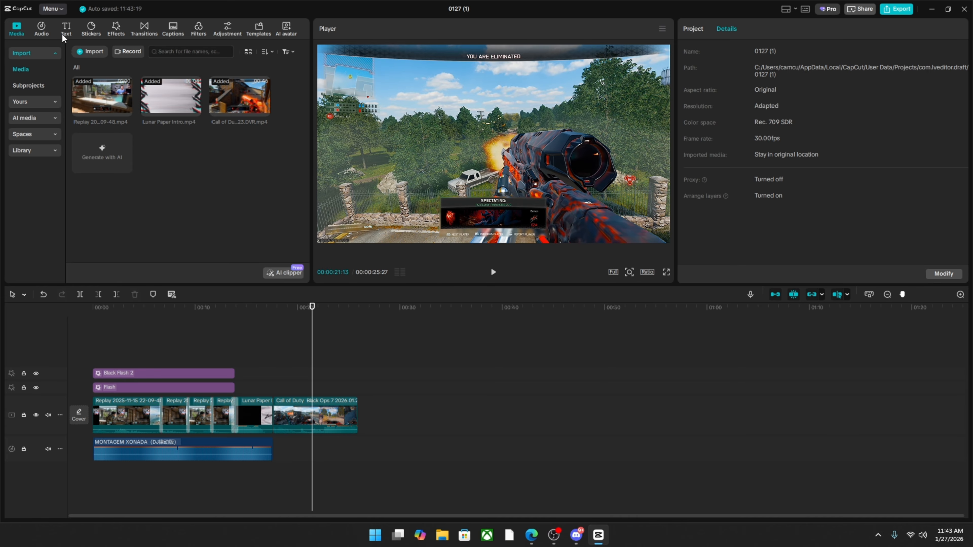
click(48, 25)
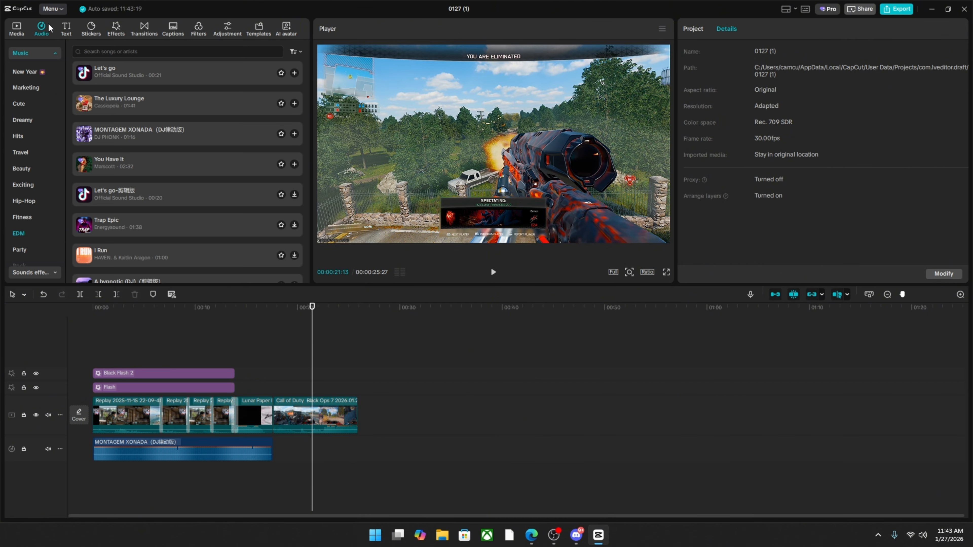
click(48, 51)
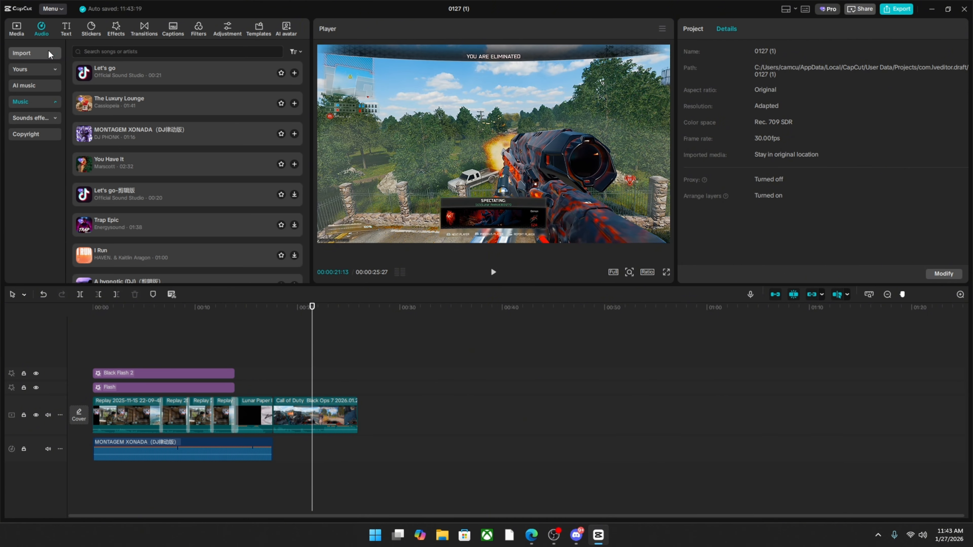
click(40, 114)
click(116, 52)
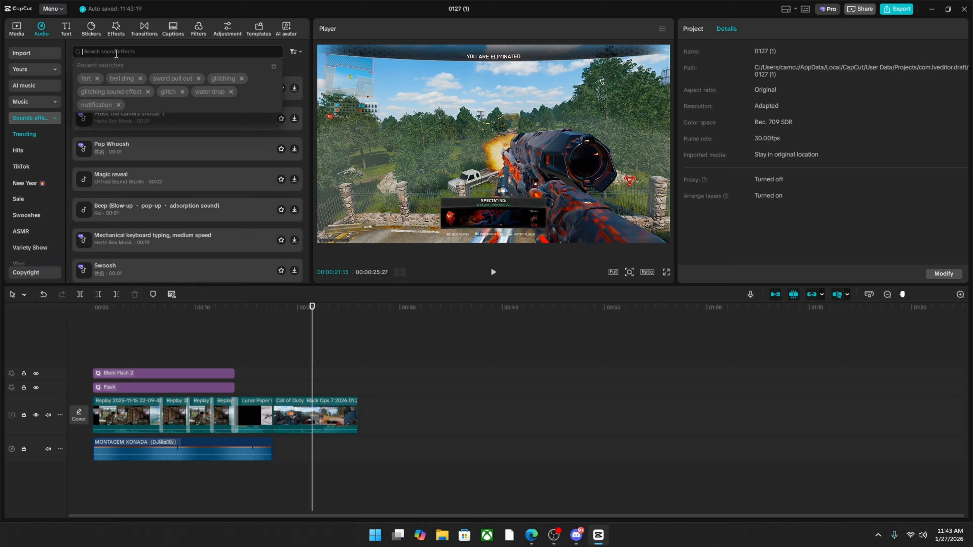
click(89, 78)
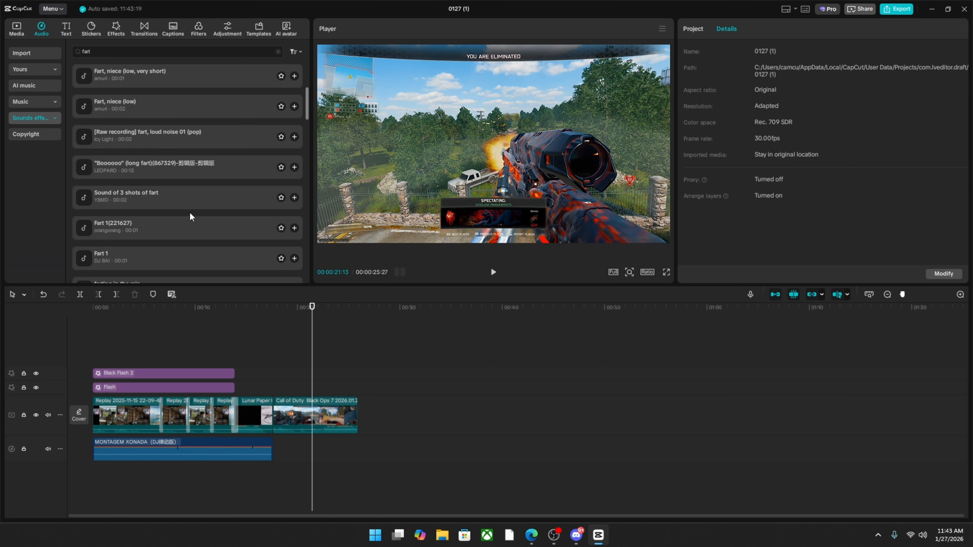
scroll(189, 211, down, 15)
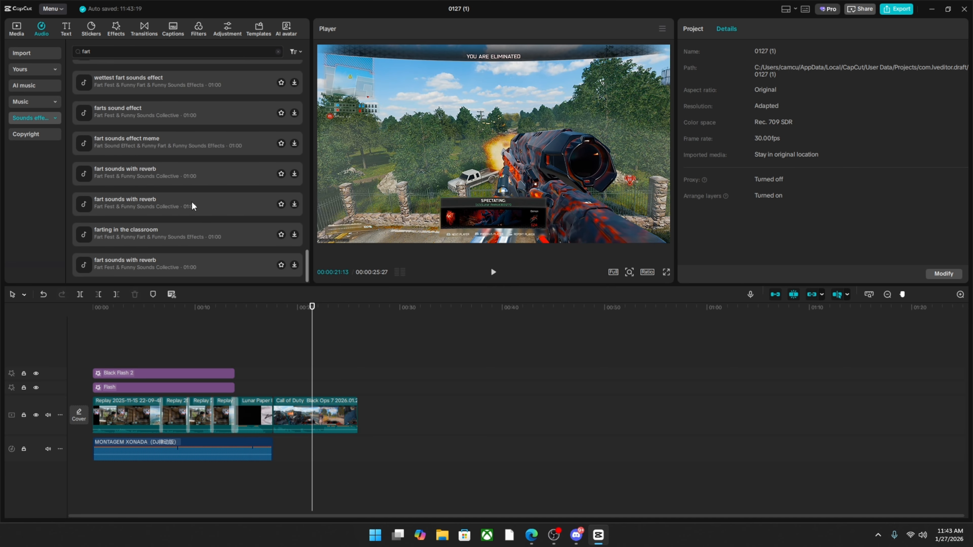
scroll(188, 223, down, 10)
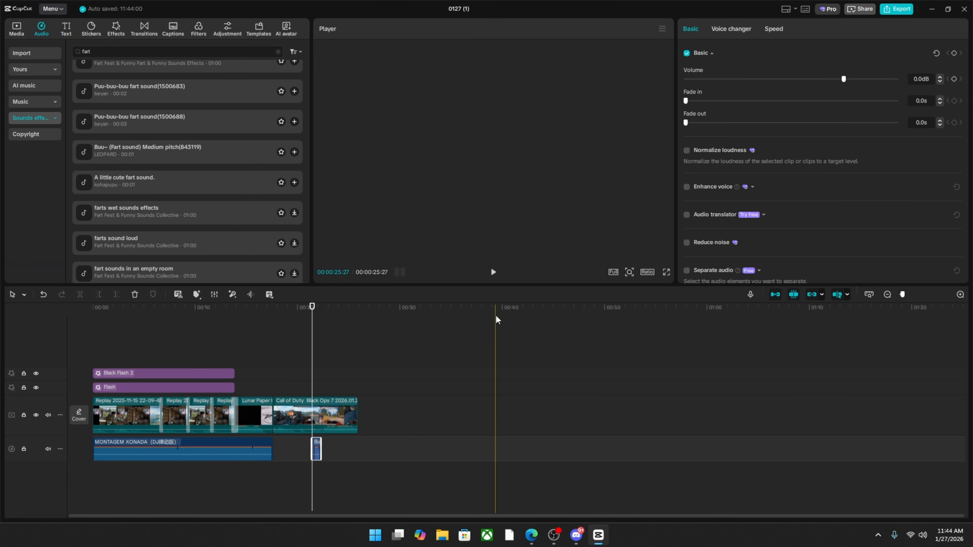
click(319, 442)
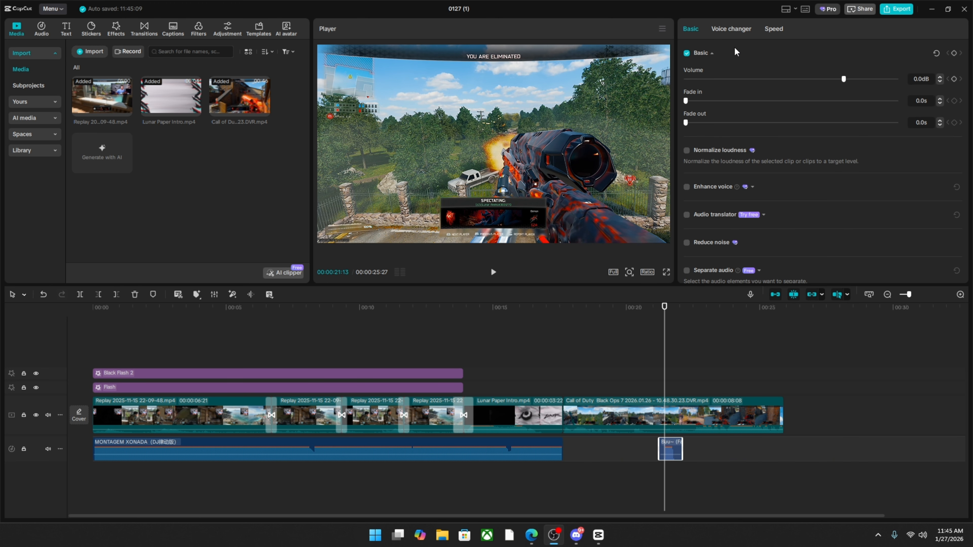
Try the Mic Echo voice filter on the fart sound effect and restore the Original voice.
click(723, 31)
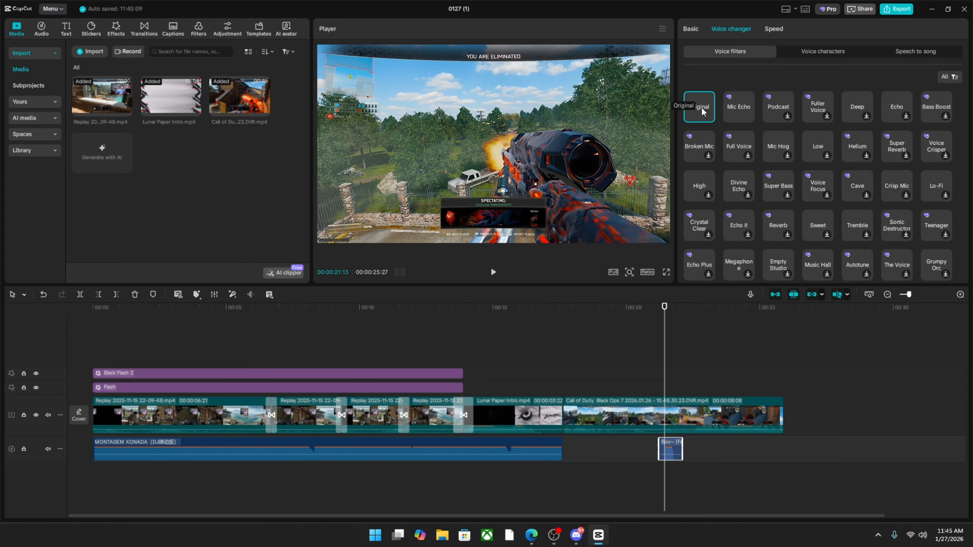
click(738, 114)
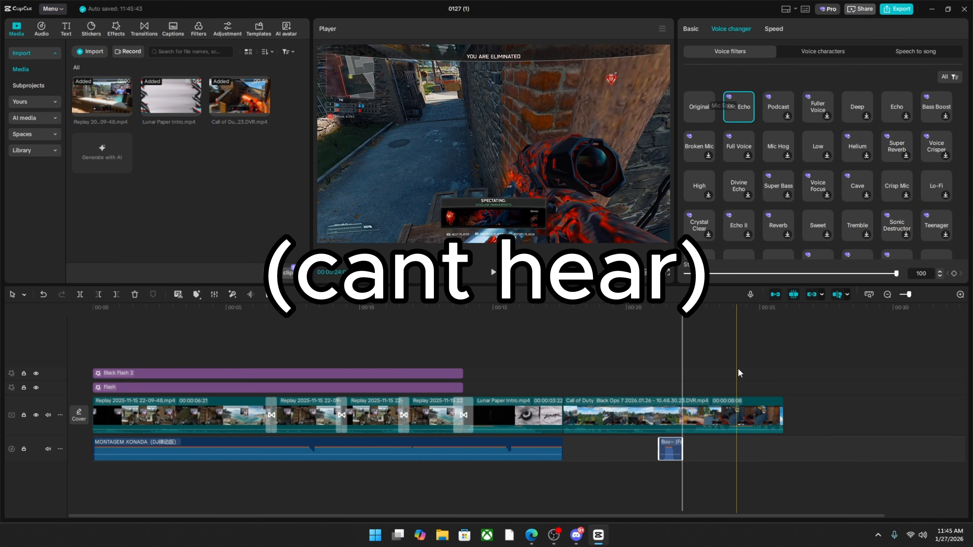
click(703, 110)
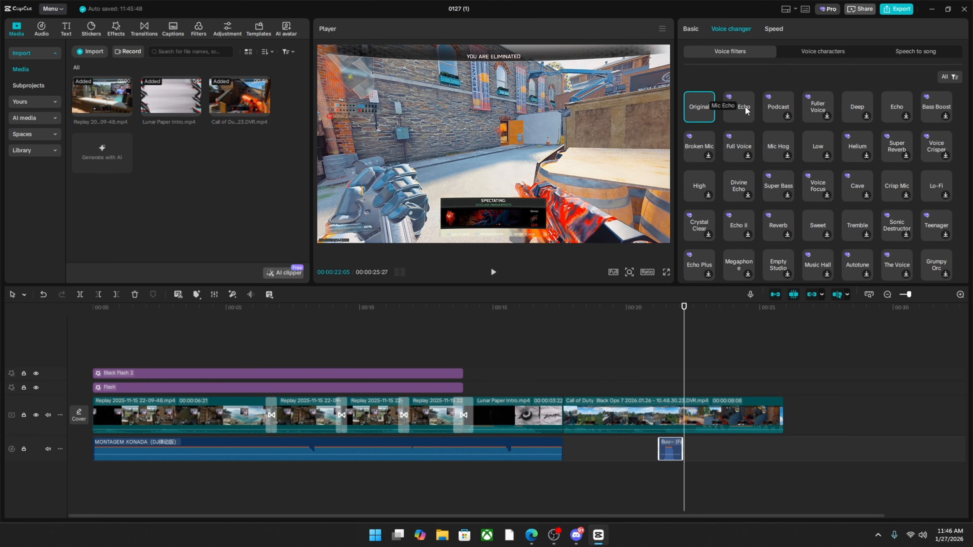
Import the gameplay recording Call of Duty Black Ops 7 2026.01.25 - 21.46.12.100.DVR.mp4 and append it to the end of the video track.
click(882, 316)
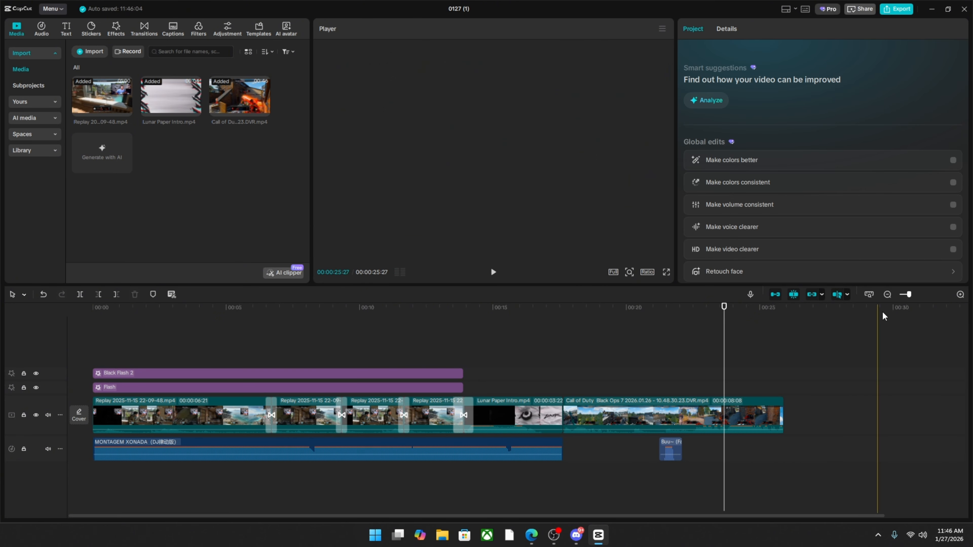
click(886, 295)
double_click(181, 179)
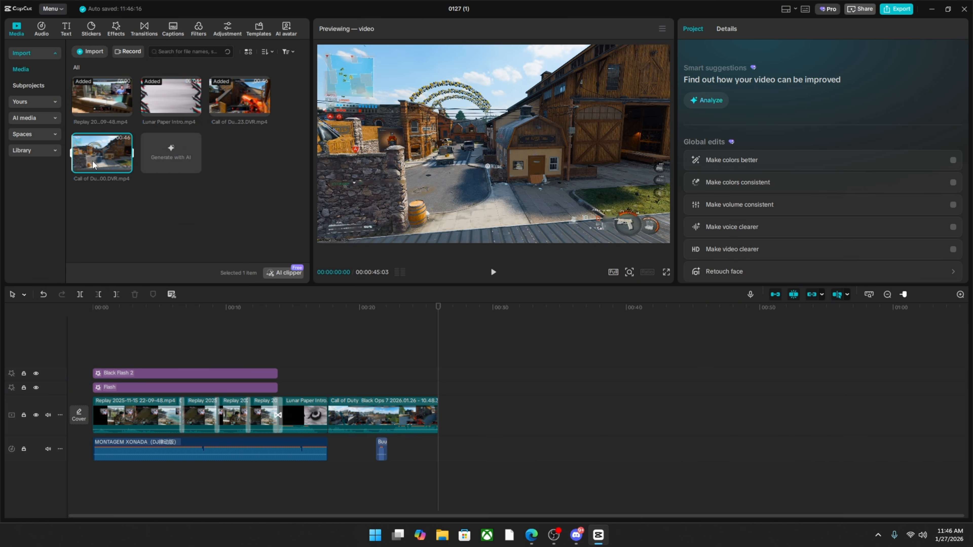
click(126, 166)
Cut away the appended recording's opening before 00:00:58:24, play the remainder, and trim its end at 00:00:32:10.
click(490, 359)
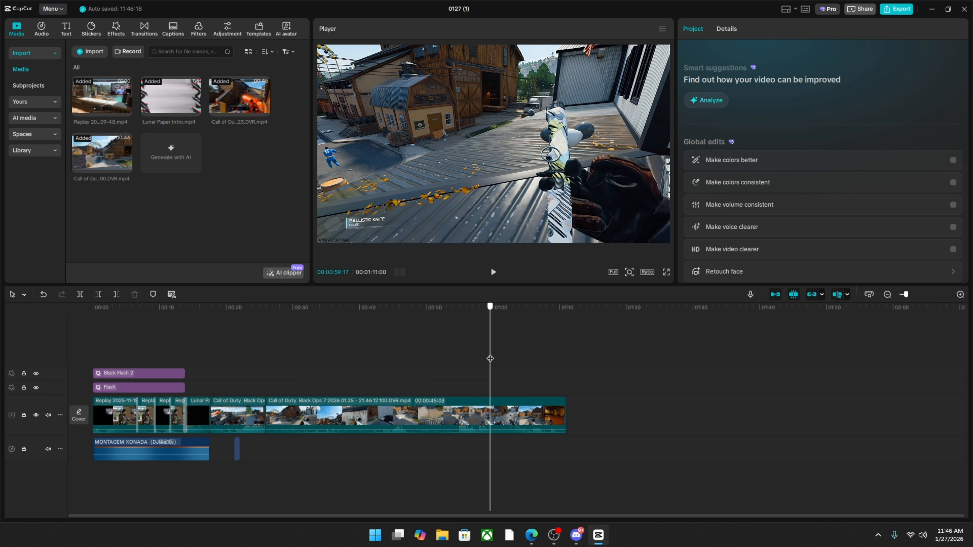
drag(490, 359, 485, 358)
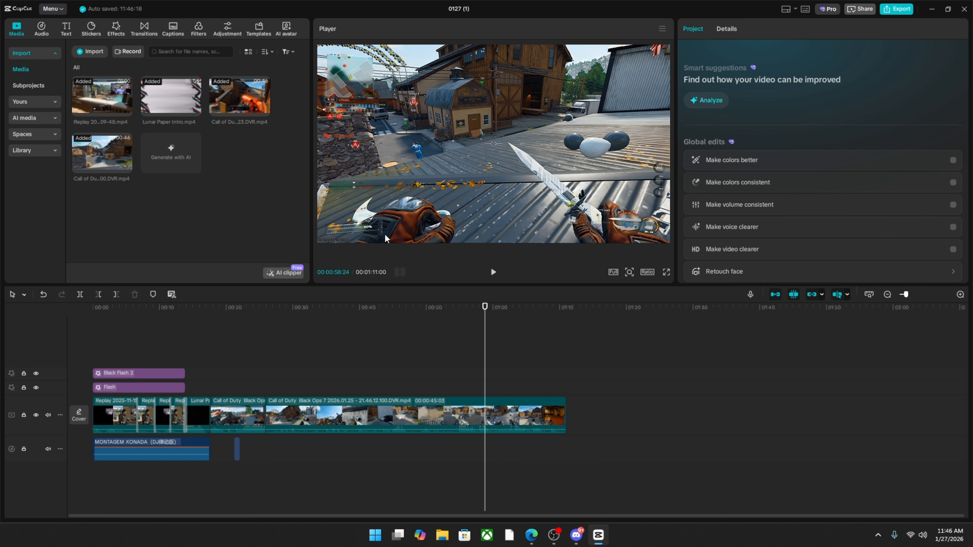
key(ctrl+z)
click(493, 272)
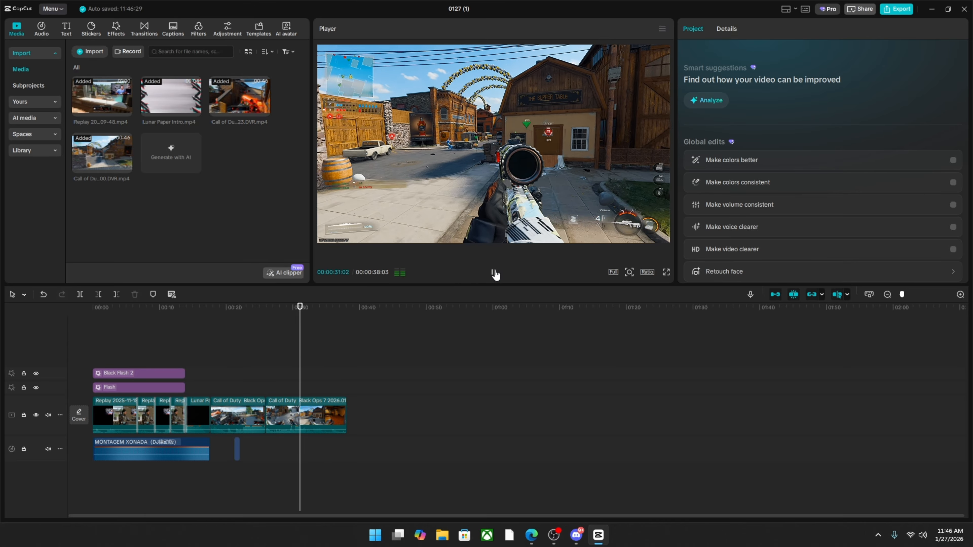
click(494, 272)
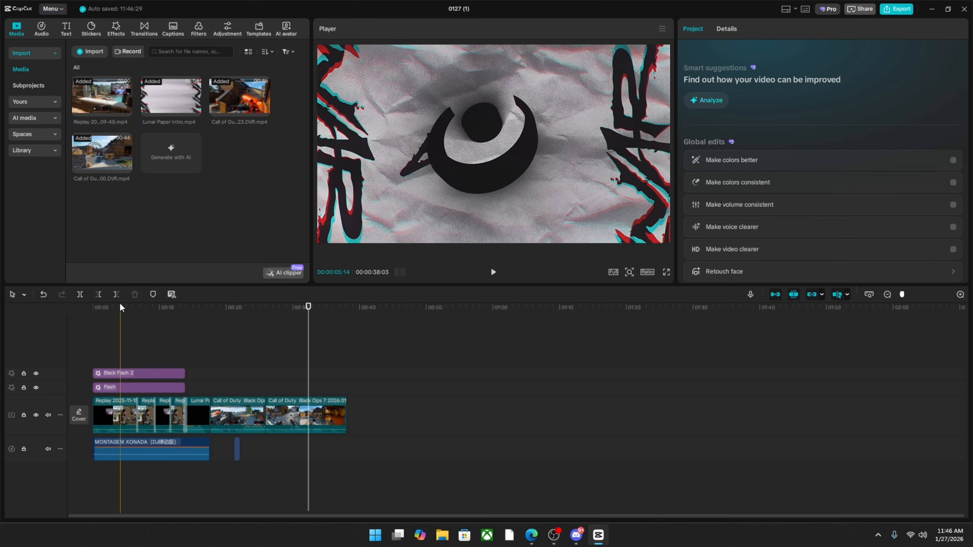
click(116, 294)
drag(289, 385, 265, 381)
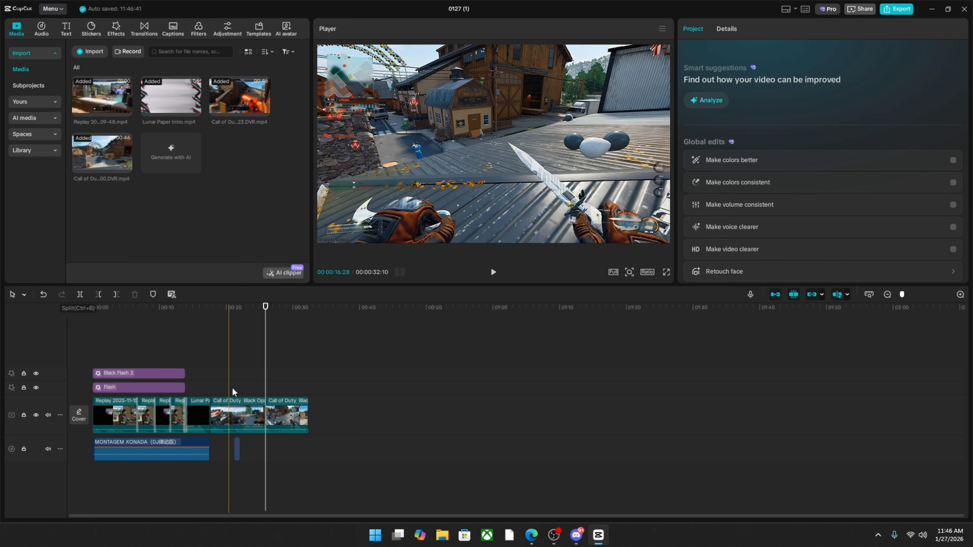
drag(265, 383, 288, 385)
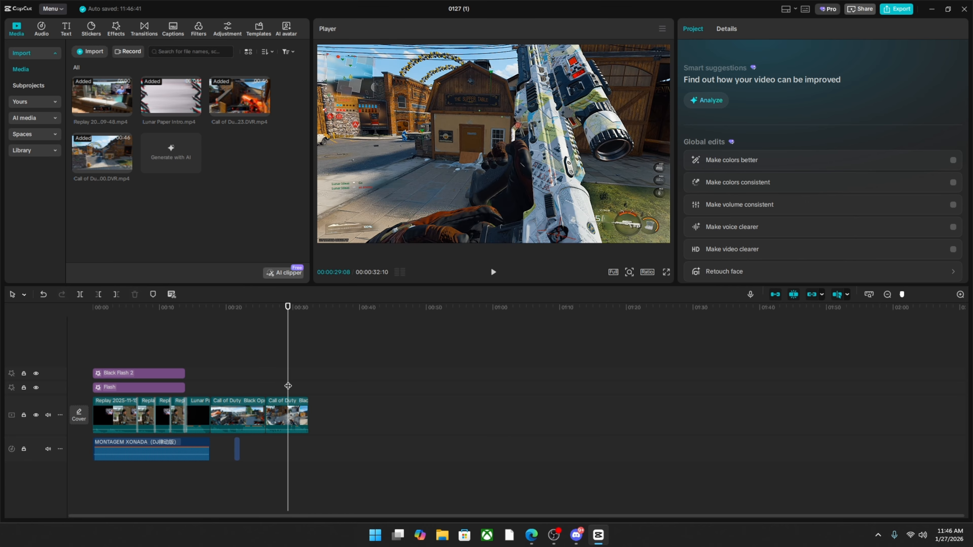
click(264, 110)
drag(419, 349, 445, 348)
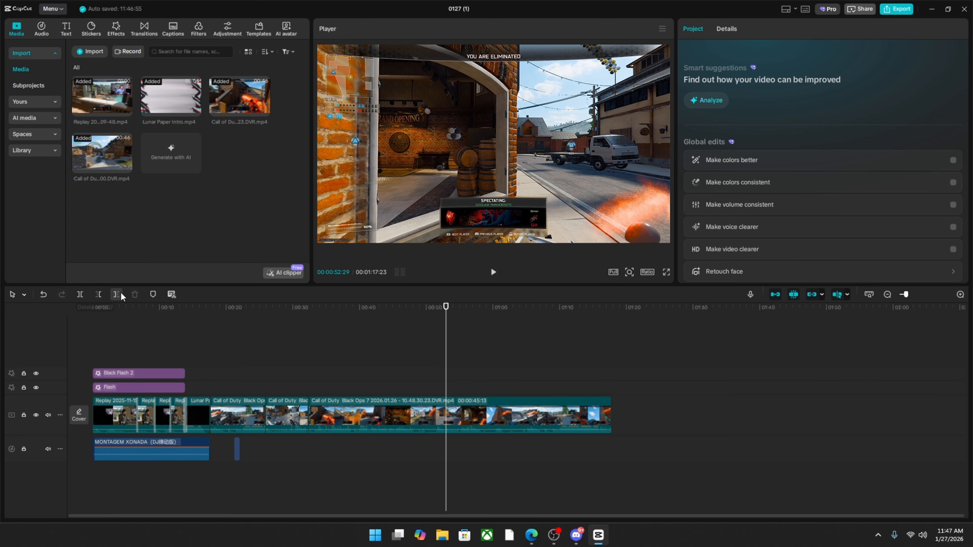
click(80, 294)
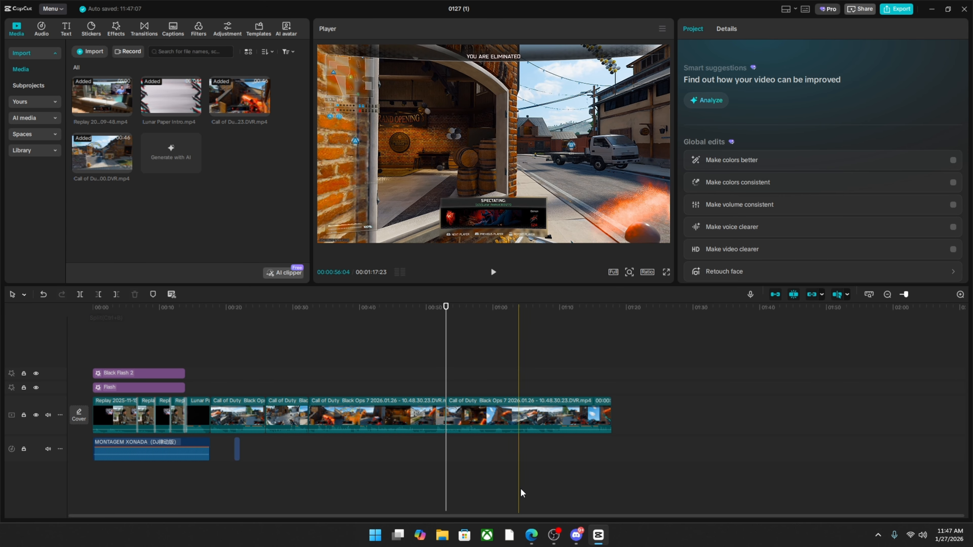
click(421, 415)
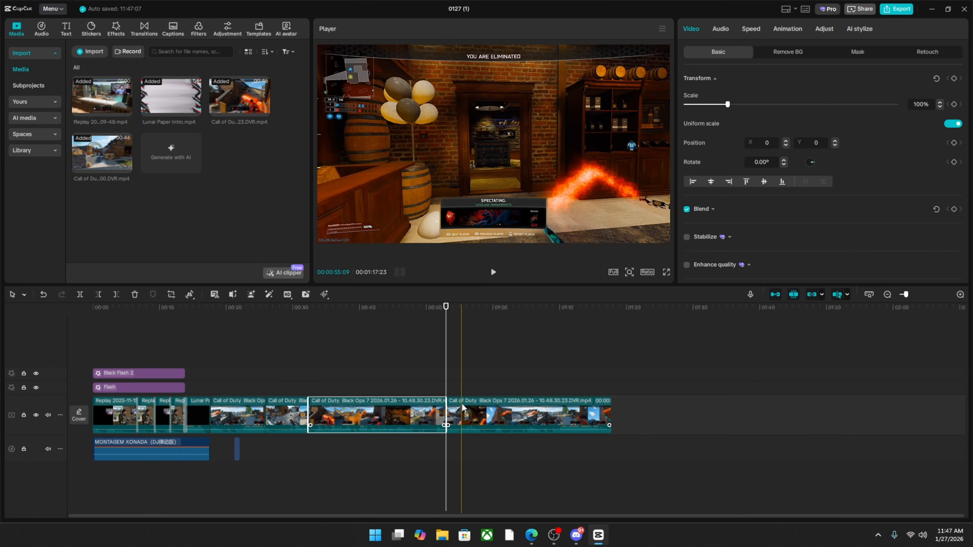
key(ctrl+z)
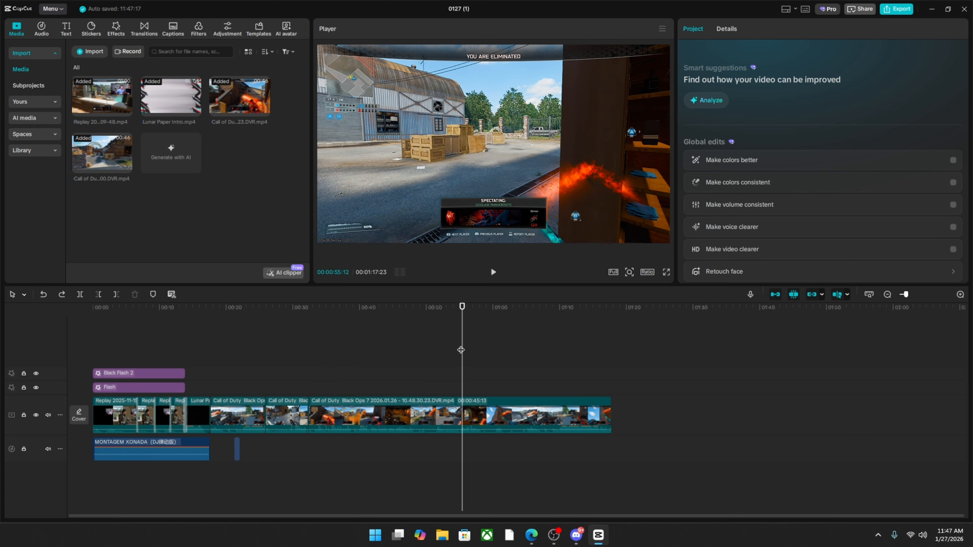
click(99, 294)
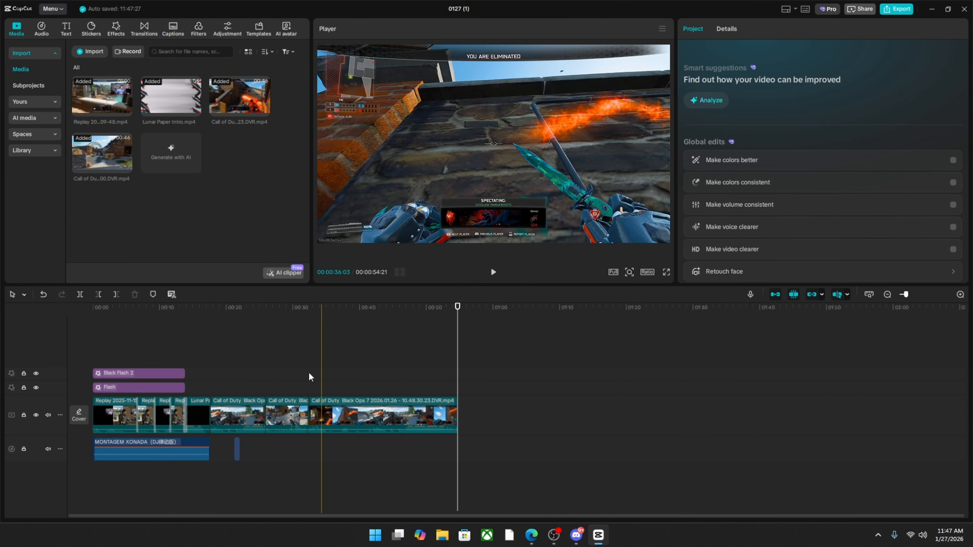
click(44, 295)
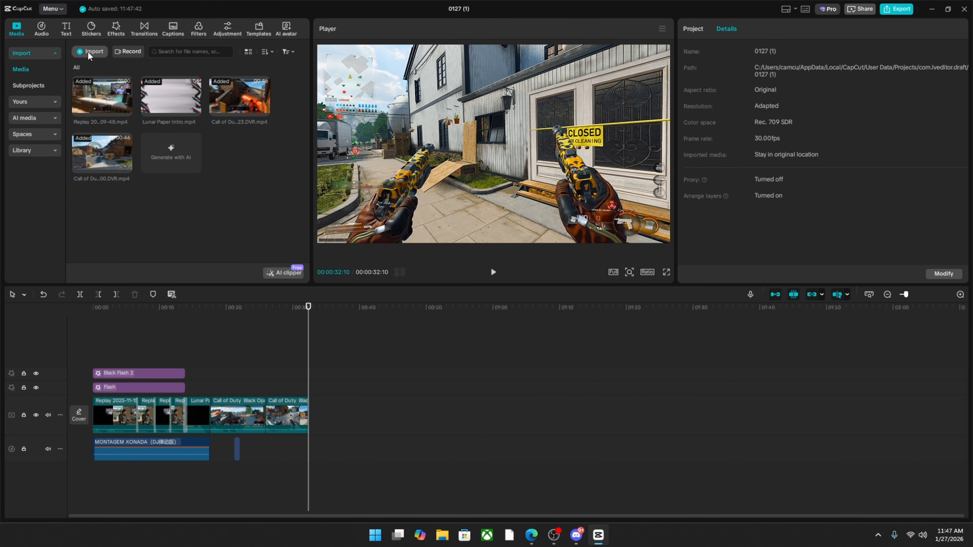
click(126, 110)
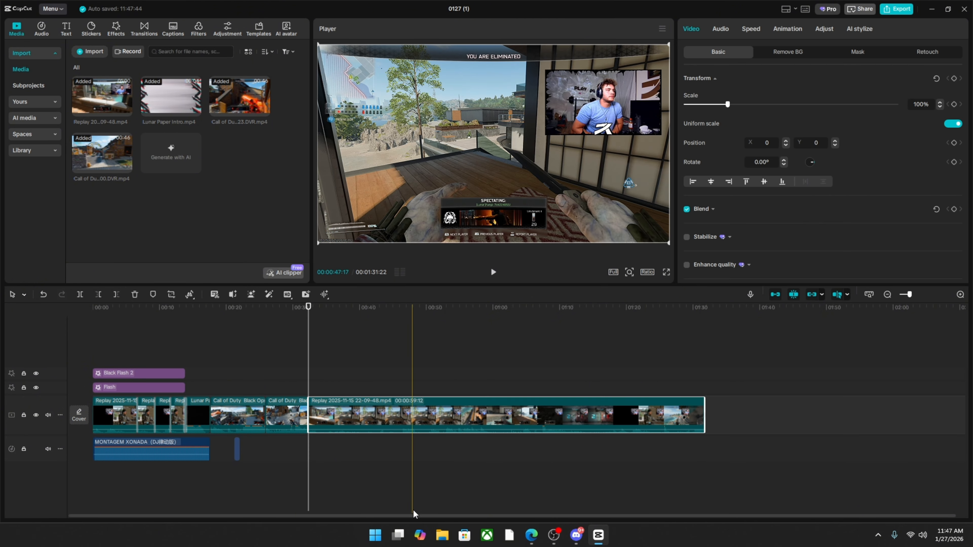
click(534, 352)
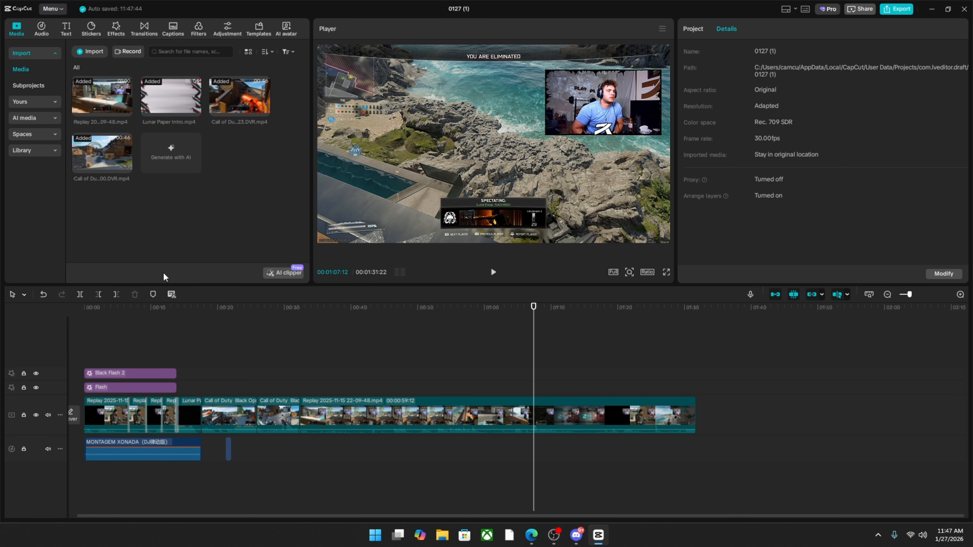
click(102, 295)
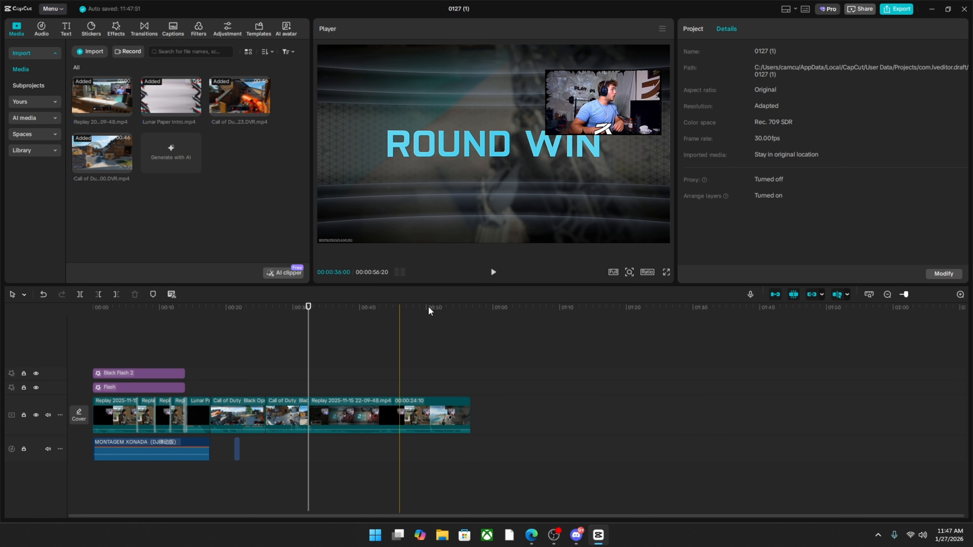
Play the opening of the appended replay and extend its start until the clip lasts 00:00:26:09.
click(493, 272)
click(493, 273)
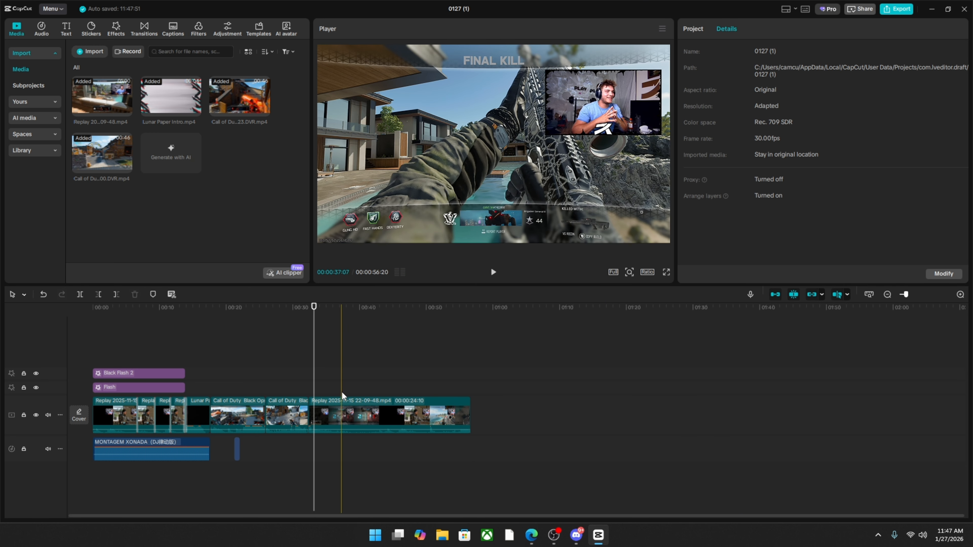
click(313, 412)
drag(309, 414, 309, 384)
click(319, 384)
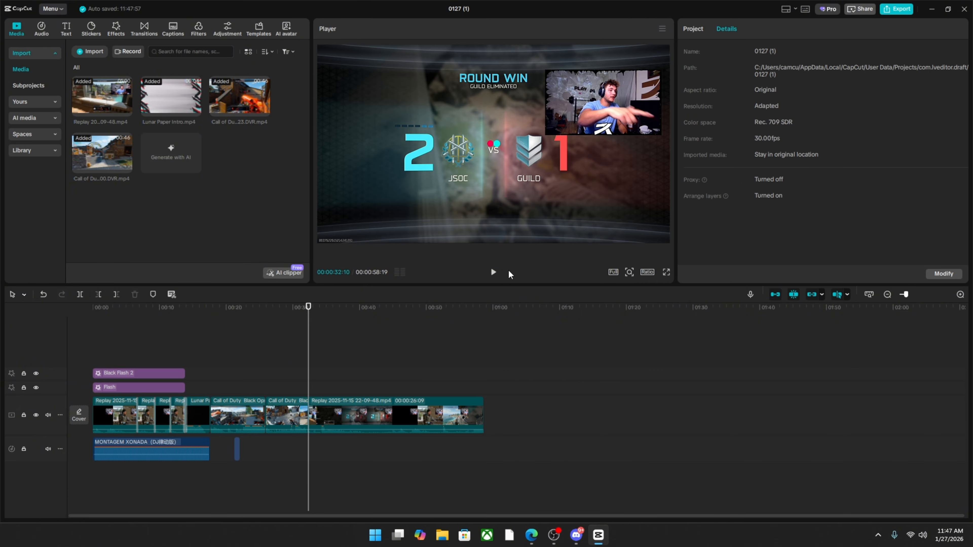
Play the replay through to its final kill and trim off its end at 00:00:55:18.
click(492, 273)
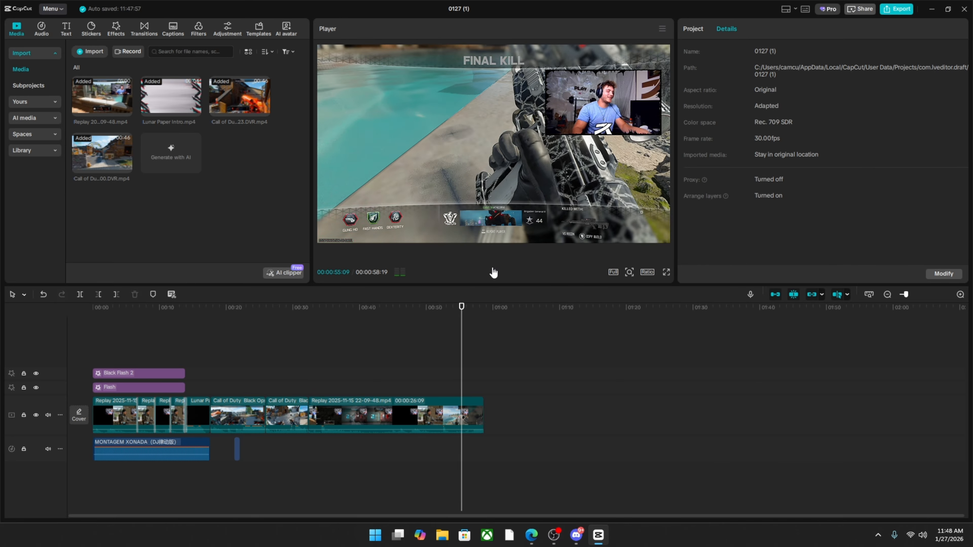
click(490, 273)
click(116, 294)
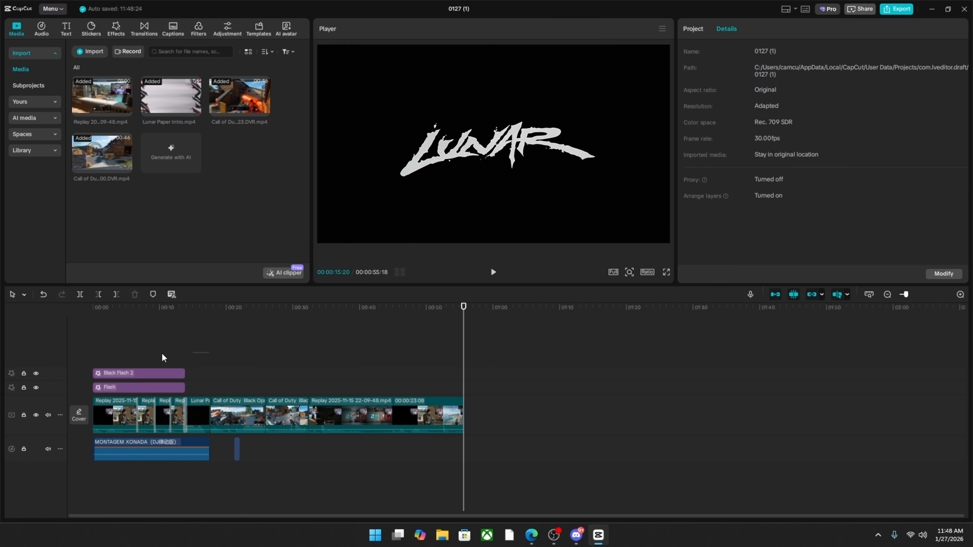
drag(99, 348, 99, 486)
click(537, 383)
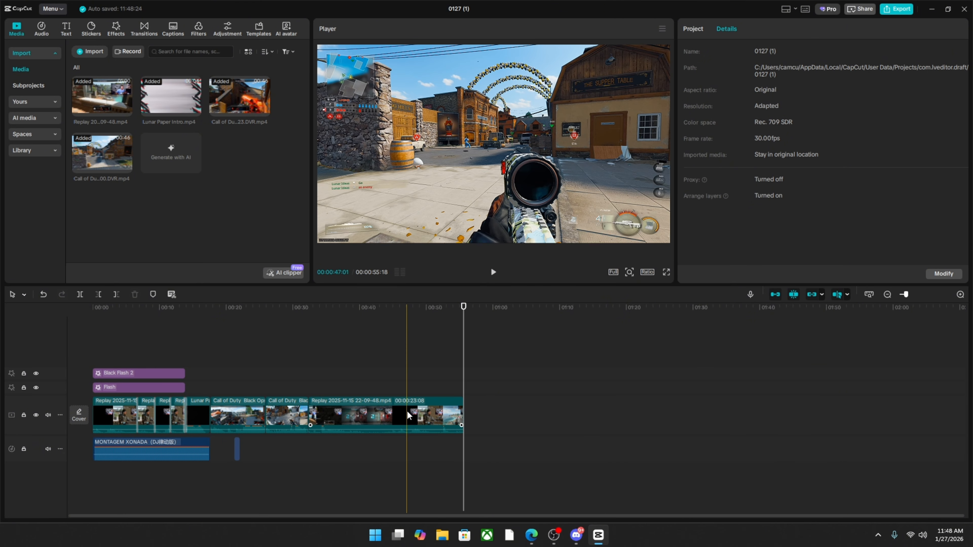
click(415, 375)
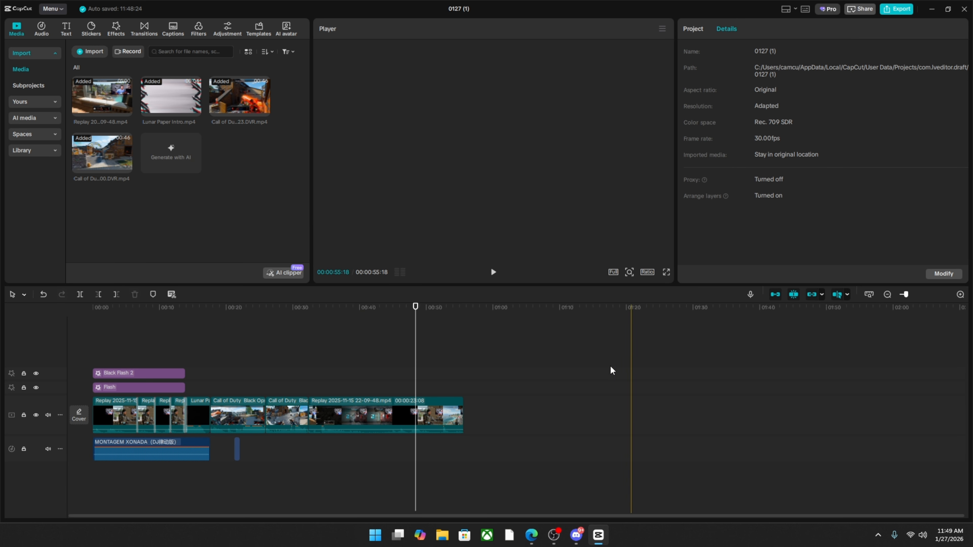
Generate auto captions for the whole timeline with auto-detected spoken language and no bilingual captions.
click(504, 371)
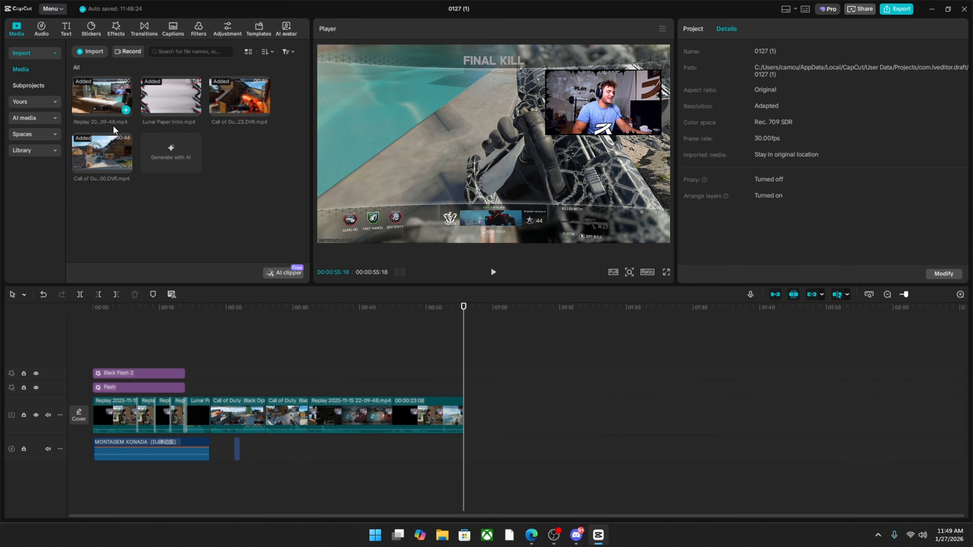
click(174, 34)
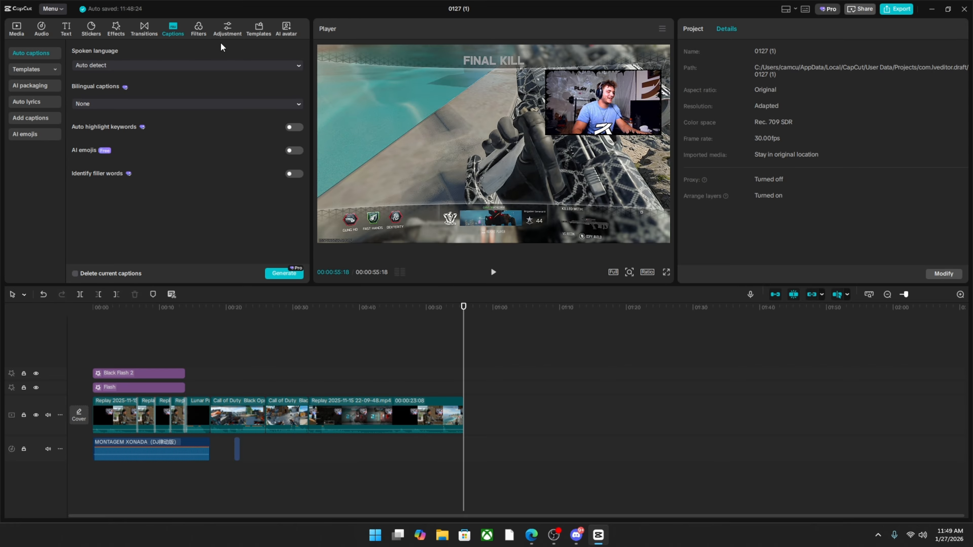
click(285, 275)
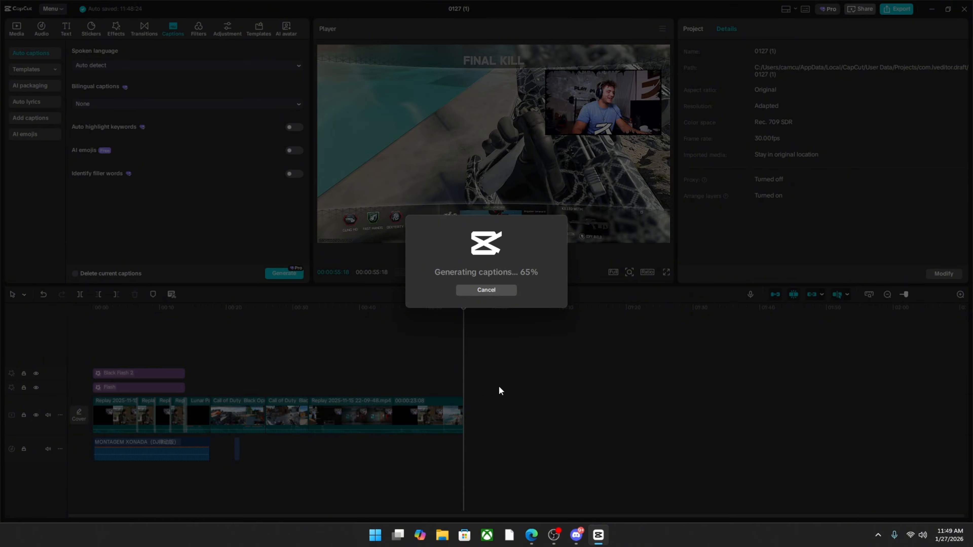
Play the captioned section from 00:00:15:10 in the intro clip into the first Call of Duty clip to check the captions.
click(193, 321)
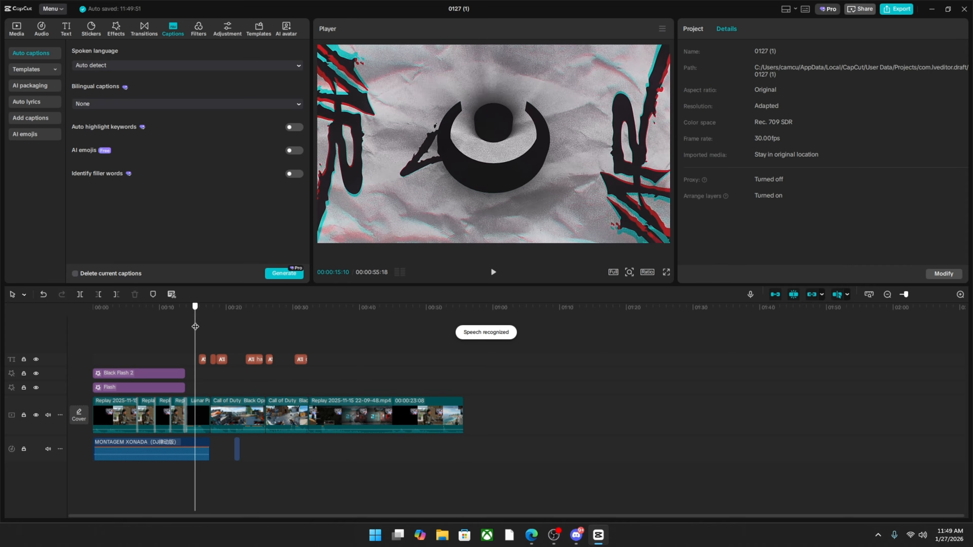
click(493, 273)
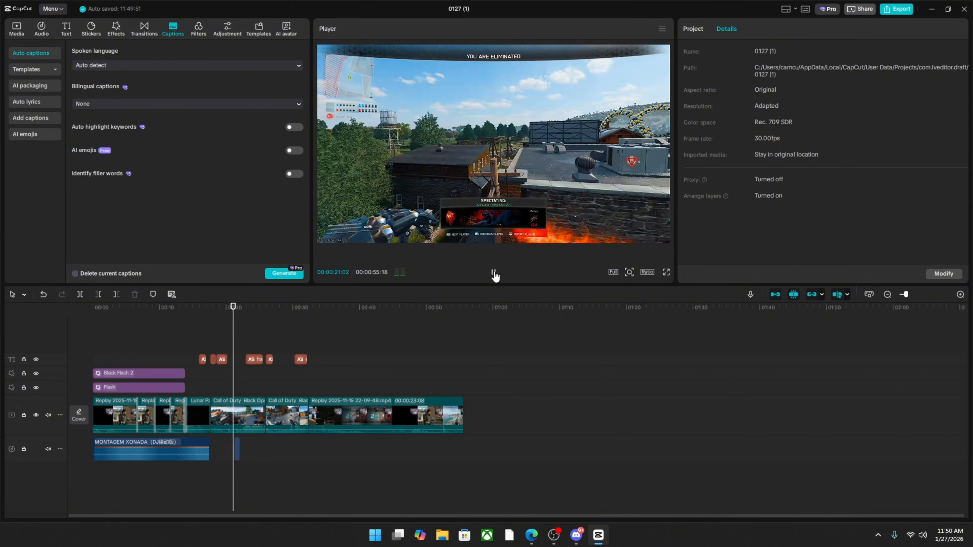
click(493, 273)
Replace the third word of the caption at 00:00:18:16 with "reeks" and deselect the caption.
drag(237, 374, 217, 374)
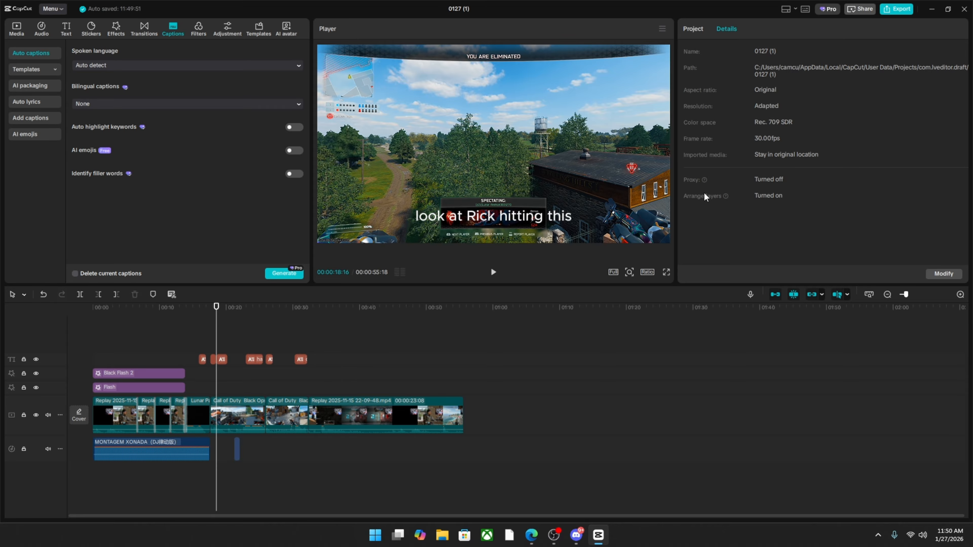
click(528, 222)
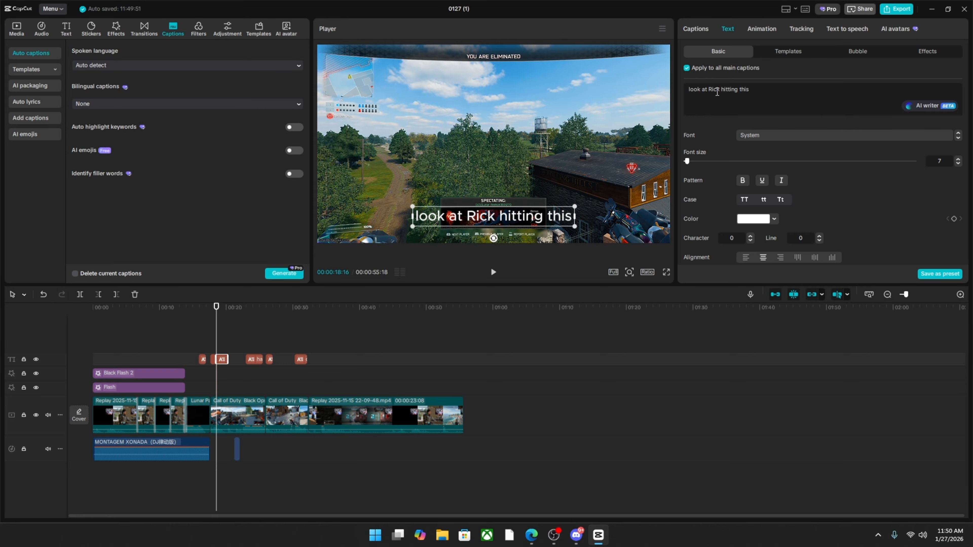
double_click(714, 89)
text(reeks)
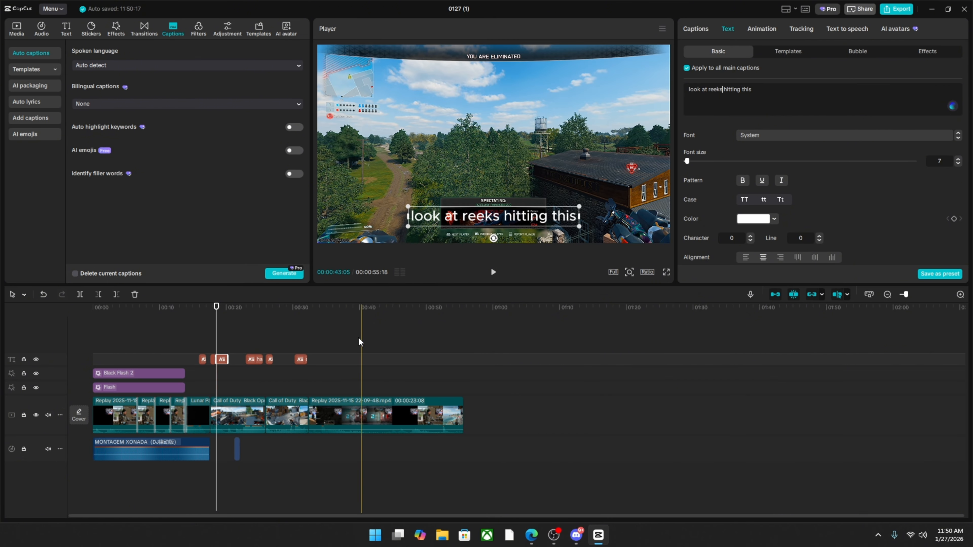
click(221, 337)
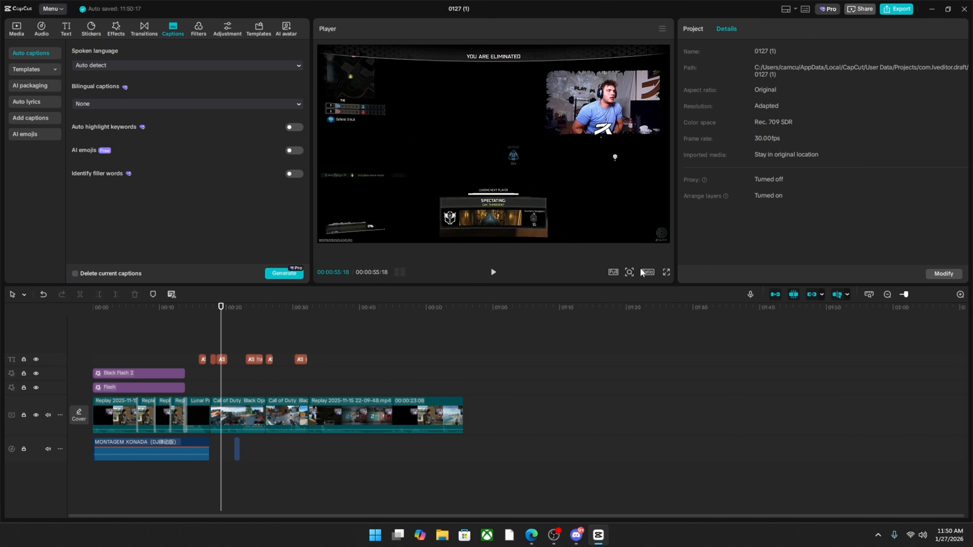
Check the last caption near the end of the second Call of Duty clip, and delete all generated captions from the timeline.
drag(253, 320, 303, 330)
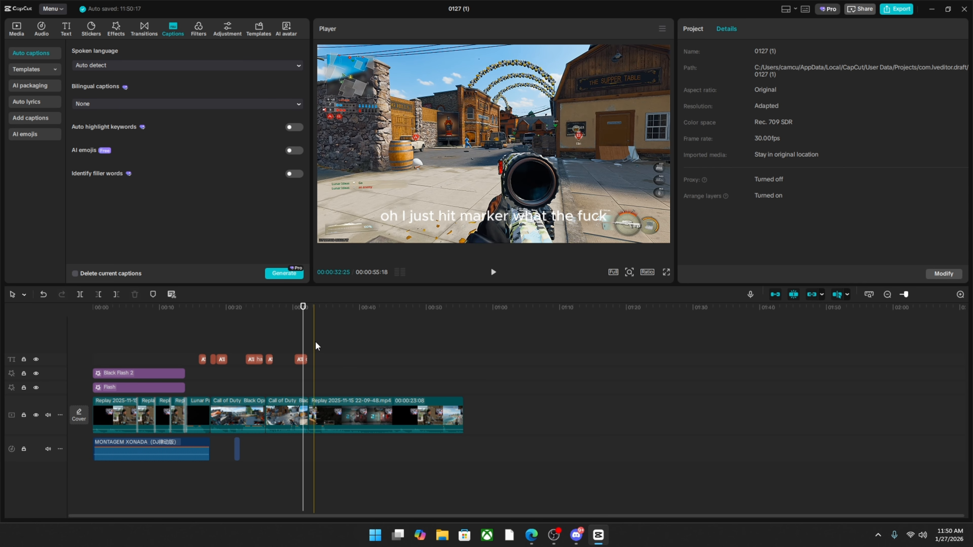
drag(328, 364, 195, 352)
right_click(226, 360)
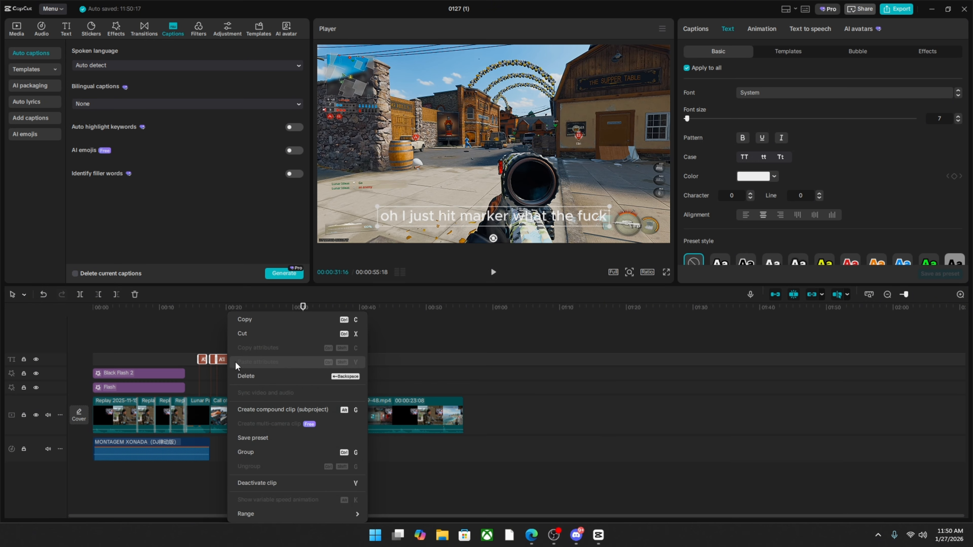
click(247, 372)
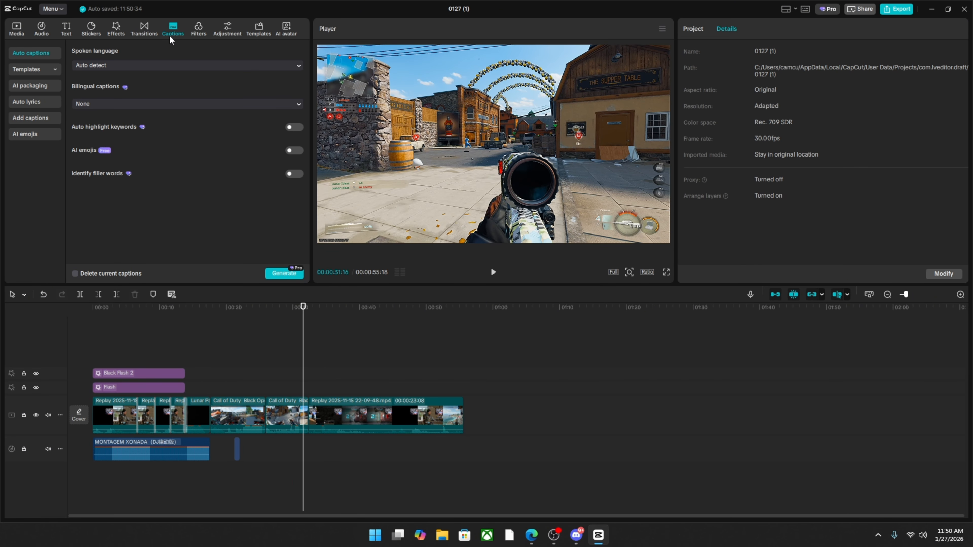